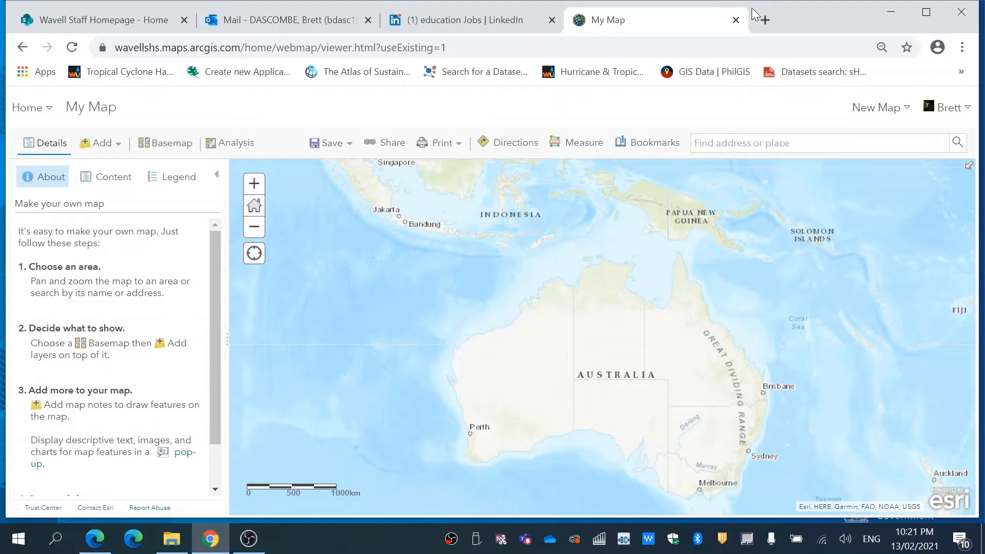
# - Go to the organization's own content page and start creating a new feature layer
pyautogui.click(28, 108)
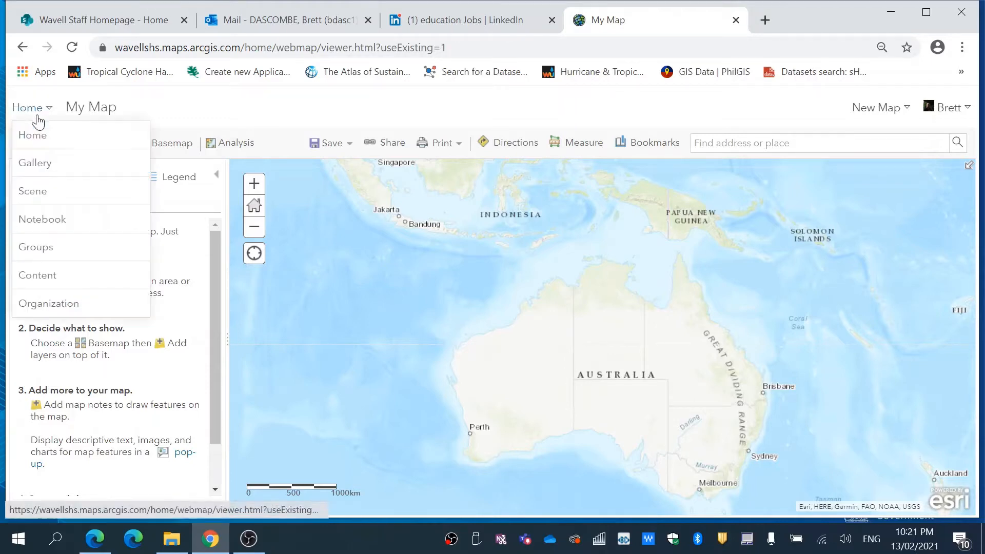
pyautogui.click(43, 280)
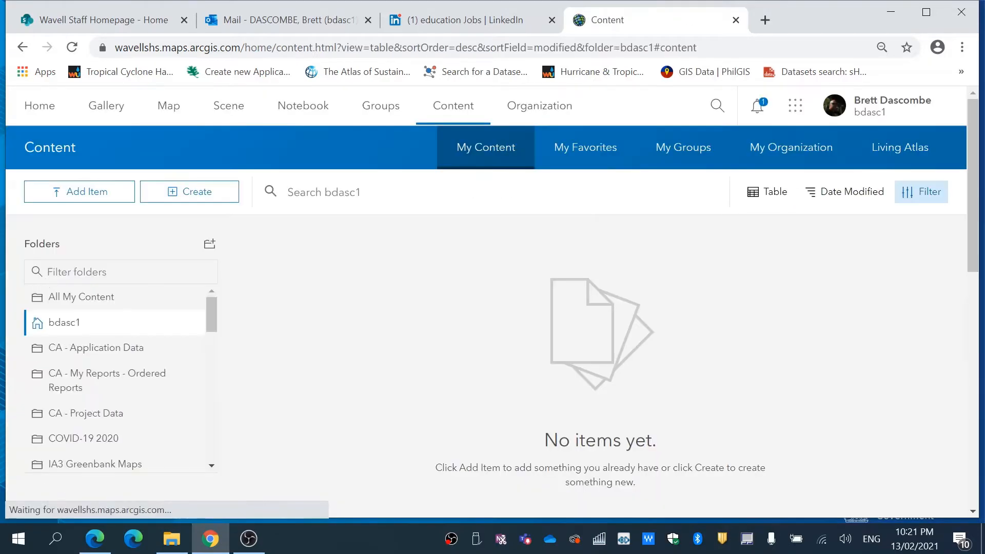
pyautogui.click(196, 197)
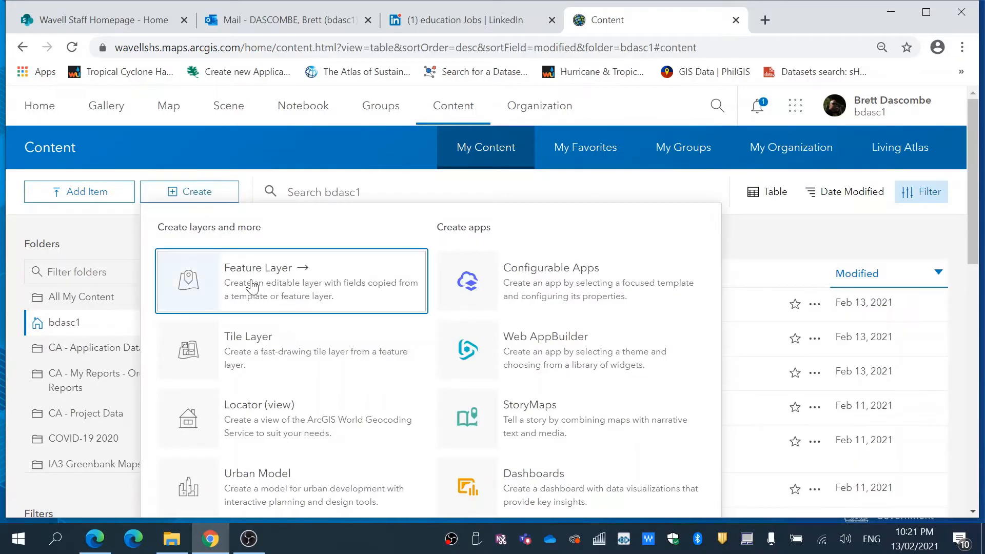
pyautogui.click(249, 285)
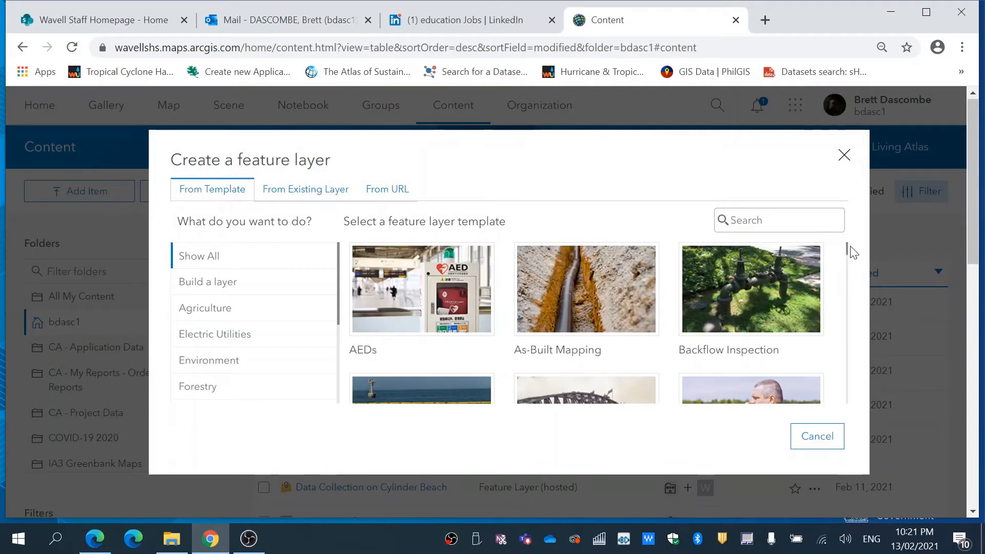
# - Create the feature layer from the "Points, lines, and polygons" template in the Build a layer category
pyautogui.moveTo(847, 247); pyautogui.dragTo(852, 279)
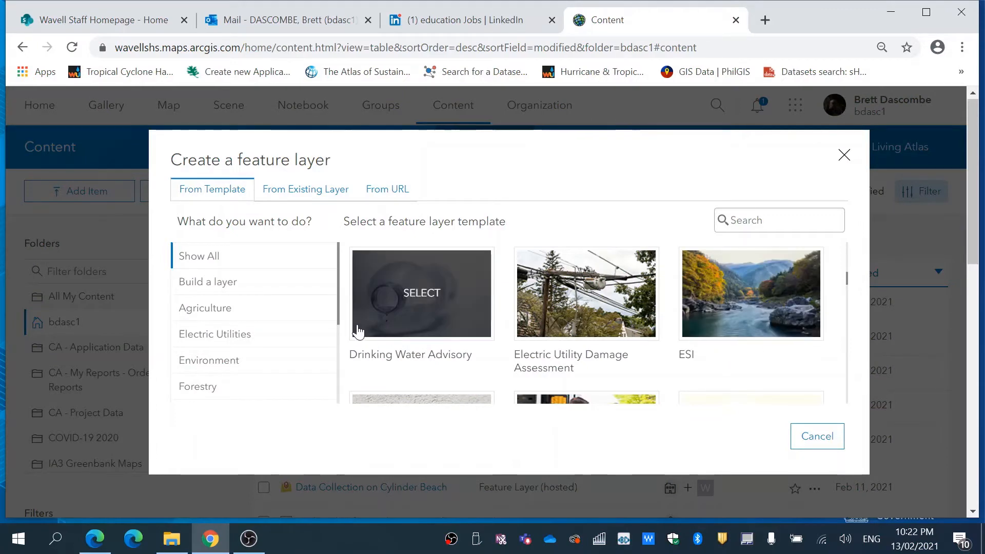
pyautogui.click(221, 286)
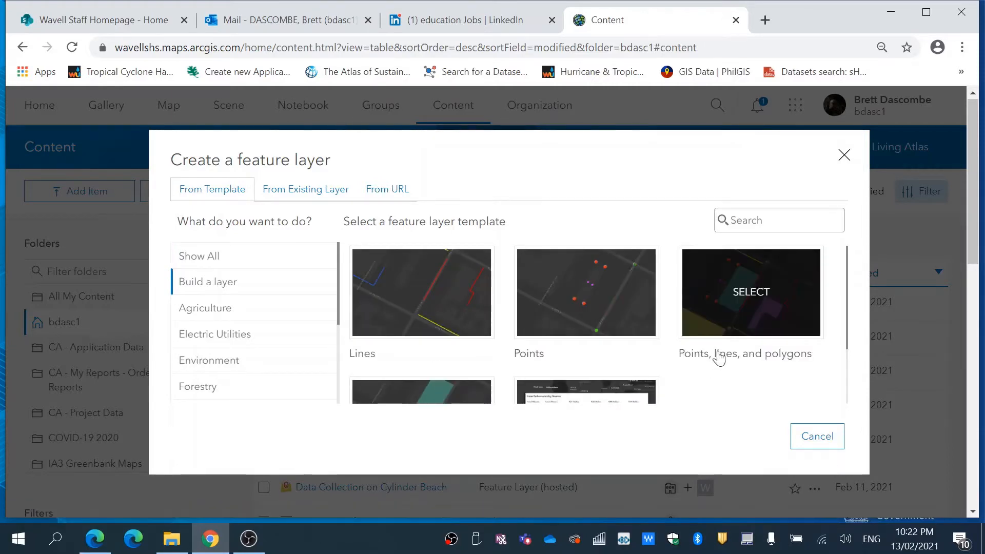
pyautogui.click(749, 302)
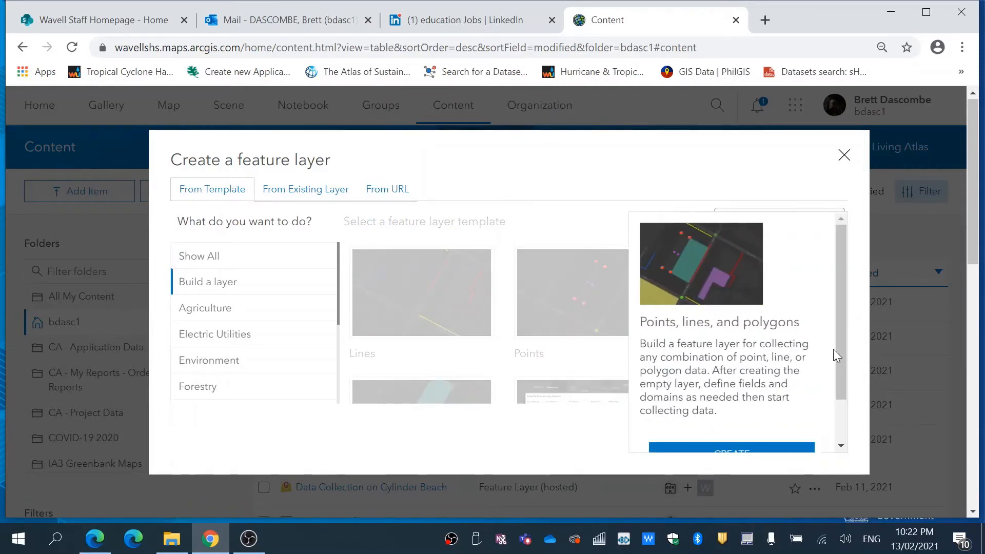
pyautogui.moveTo(838, 337); pyautogui.dragTo(844, 383)
pyautogui.click(731, 400)
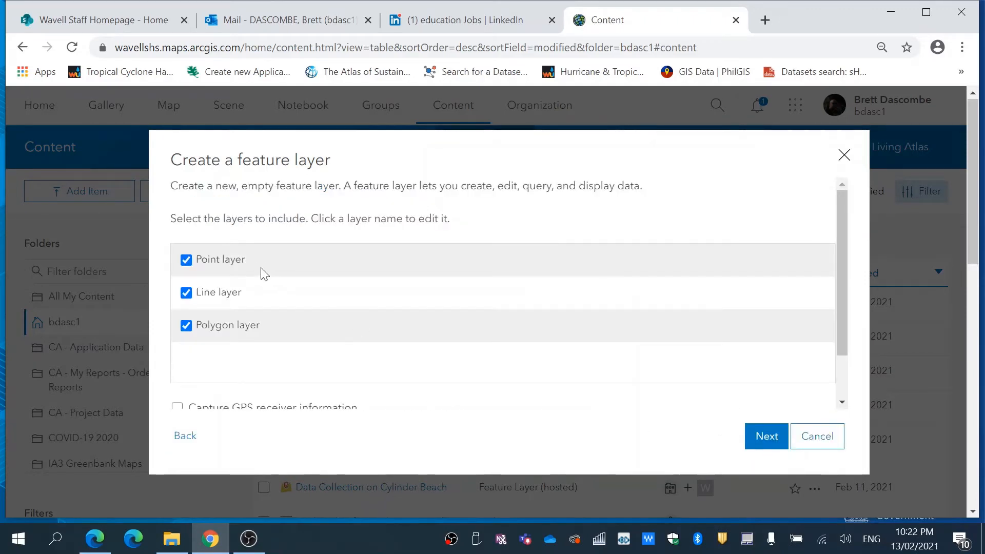
# - Rename the point layer as Amenities
pyautogui.click(249, 262)
pyautogui.moveTo(246, 260); pyautogui.dragTo(191, 258)
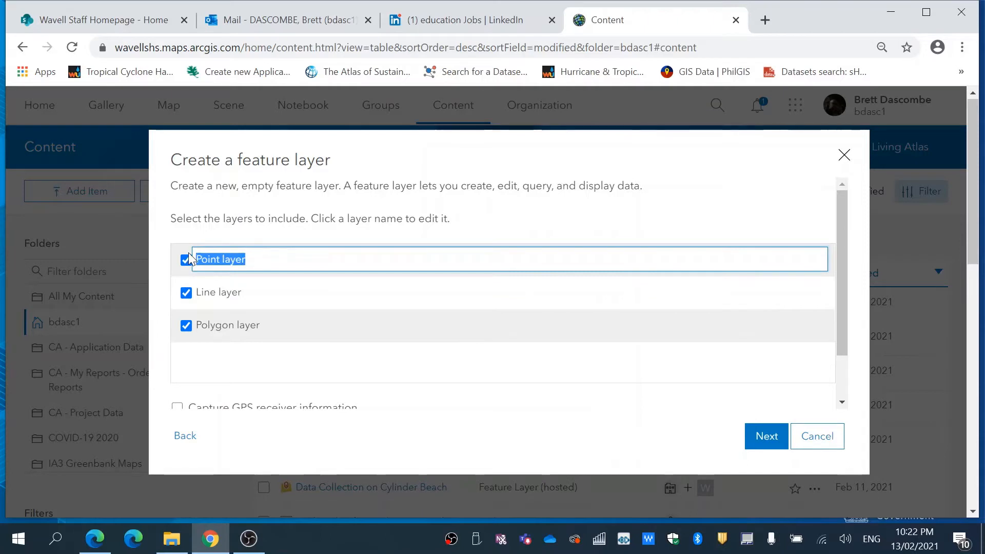
pyautogui.write('Ameniti')
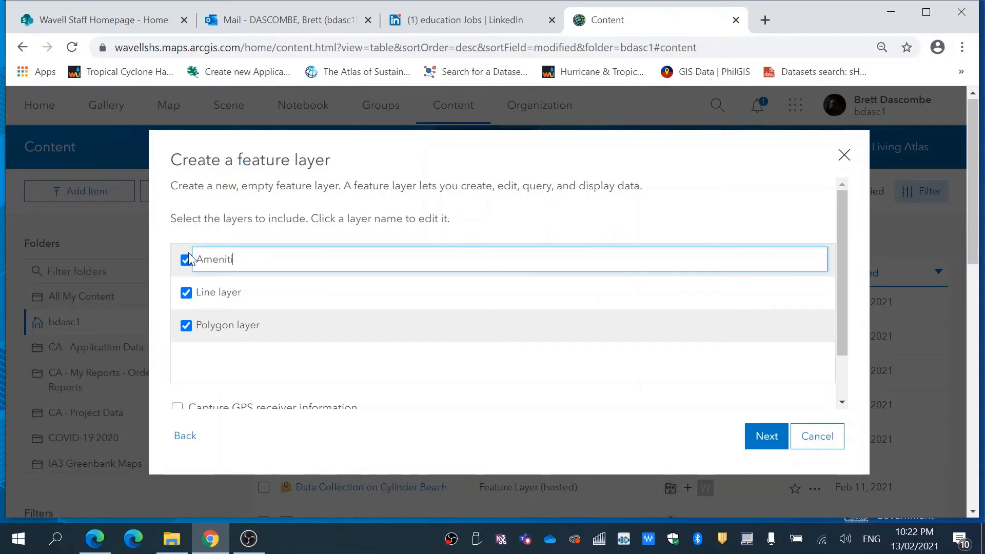
pyautogui.write('es')
# - Rename the line layer as Beach Profile
pyautogui.click(201, 292)
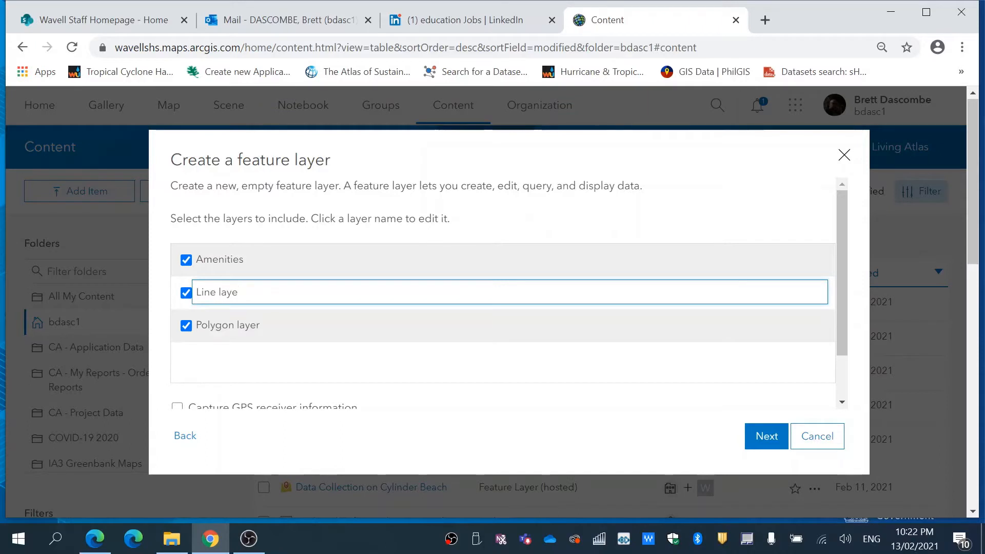
pyautogui.press('BackSpace')
pyautogui.press('BackSpace')
pyautogui.press('BackSpace')
pyautogui.press('BackSpace')
pyautogui.press('BackSpace')
pyautogui.press('BackSpace')
pyautogui.press('BackSpace')
pyautogui.press('BackSpace')
pyautogui.press('BackSpace')
pyautogui.press('BackSpace')
pyautogui.write('Beach Prof')
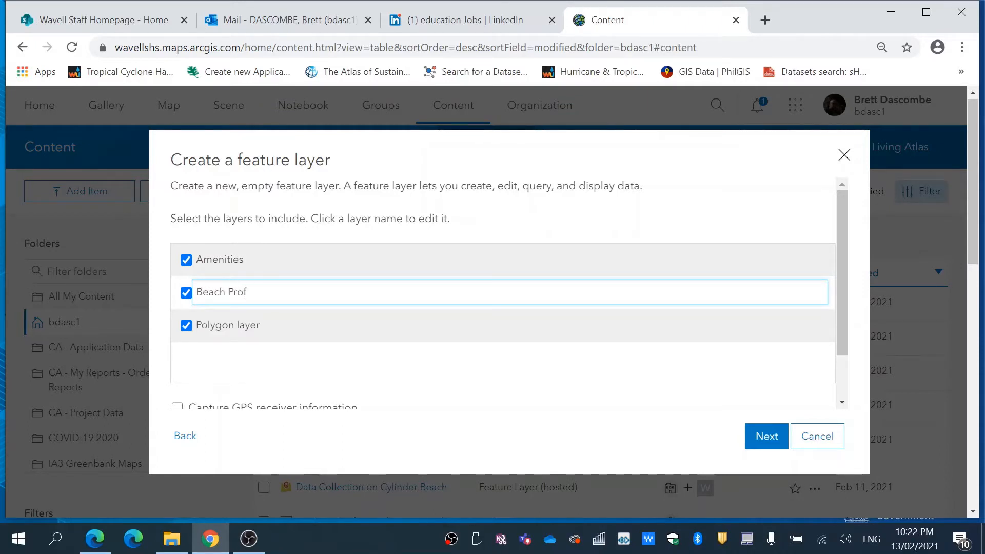
pyautogui.write('ile')
# - Rename the polygon layer as Lagoon and continue to the extent settings
pyautogui.click(285, 324)
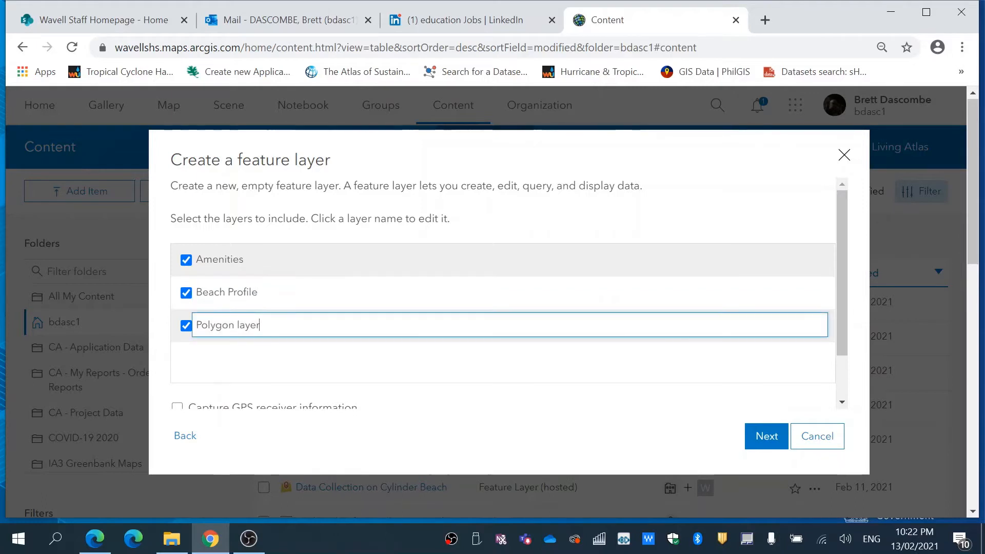
pyautogui.moveTo(286, 325); pyautogui.dragTo(187, 336)
pyautogui.write('Lagoon')
pyautogui.click(768, 433)
pyautogui.click(768, 433)
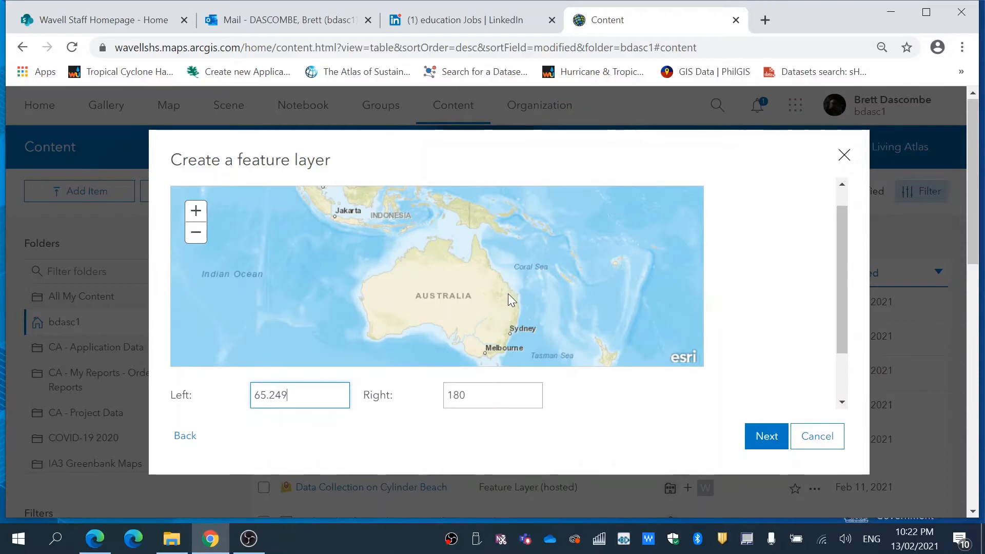
# - Set the layer's extent to the Point Lookout coast, about longitude 153.525 to 153.542, and accept it
pyautogui.doubleClick(517, 304)
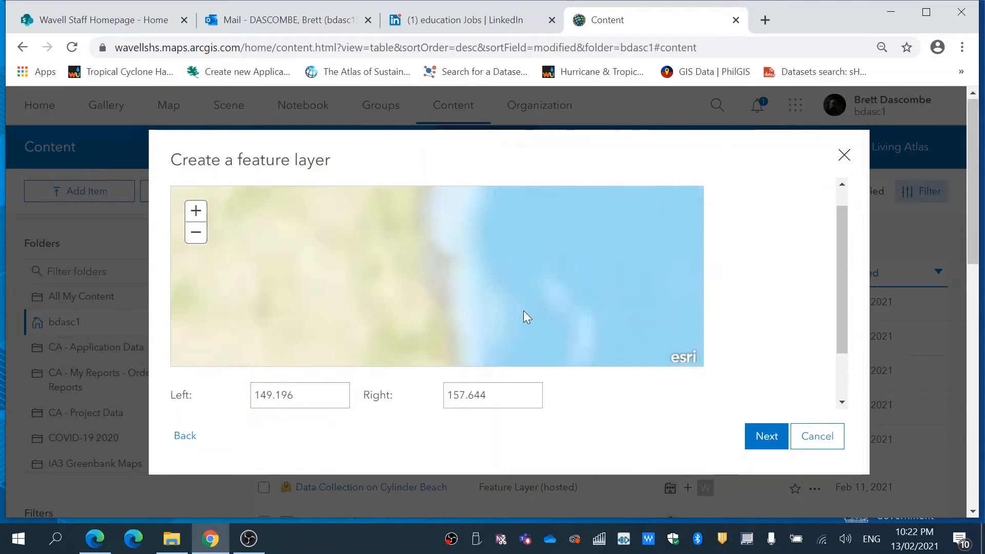
pyautogui.moveTo(429, 253); pyautogui.dragTo(528, 303)
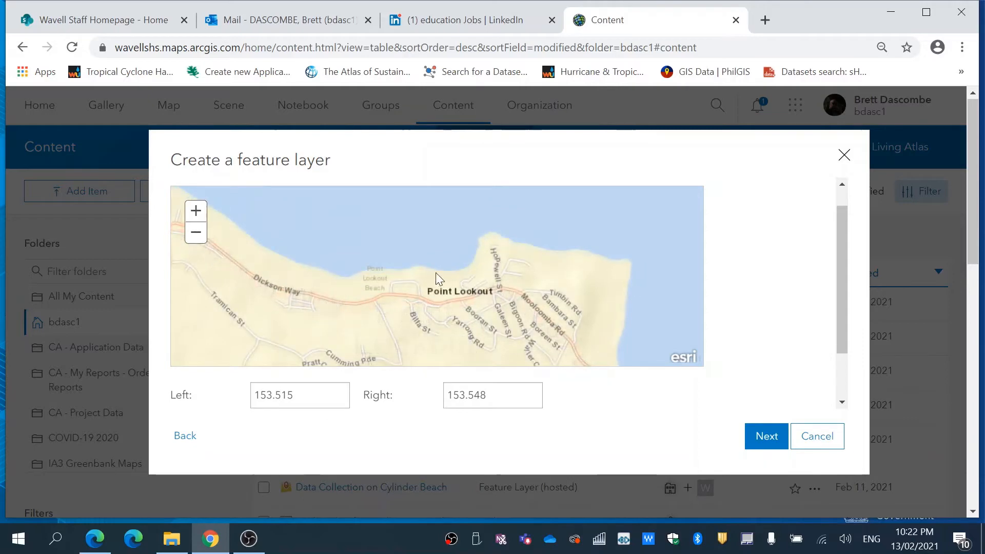
pyautogui.moveTo(382, 241); pyautogui.dragTo(541, 308)
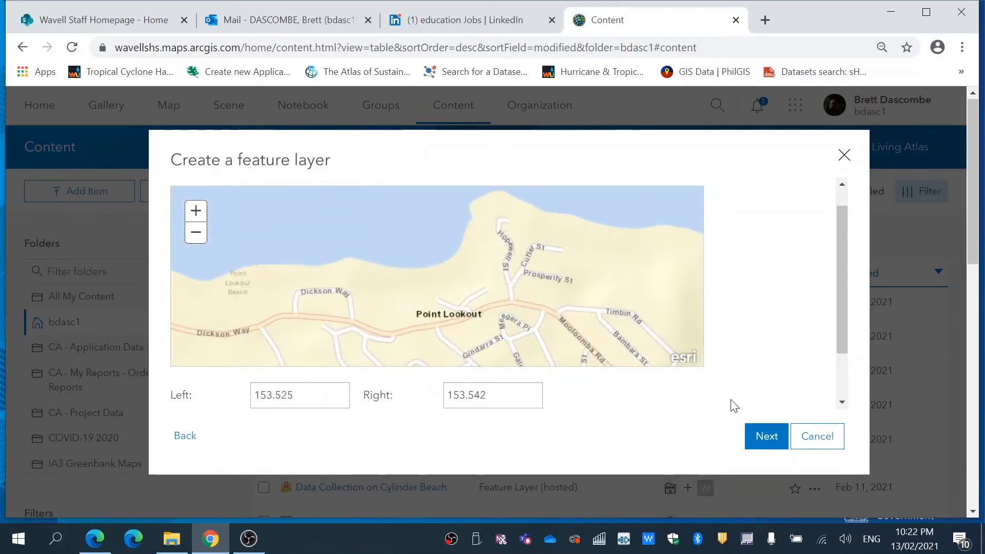
pyautogui.click(762, 437)
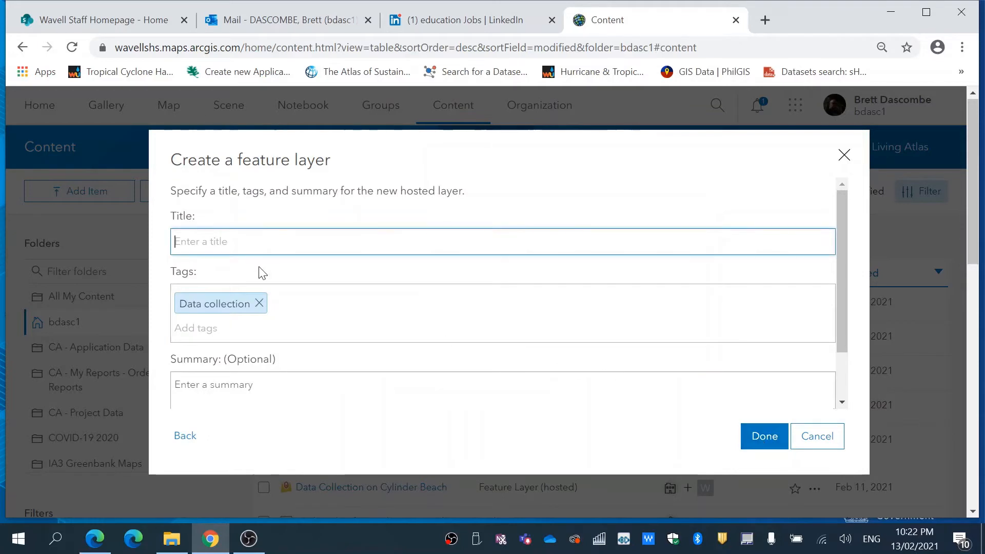
# - Title the new hosted layer "2021 Field Trip NSI"
pyautogui.write('2')
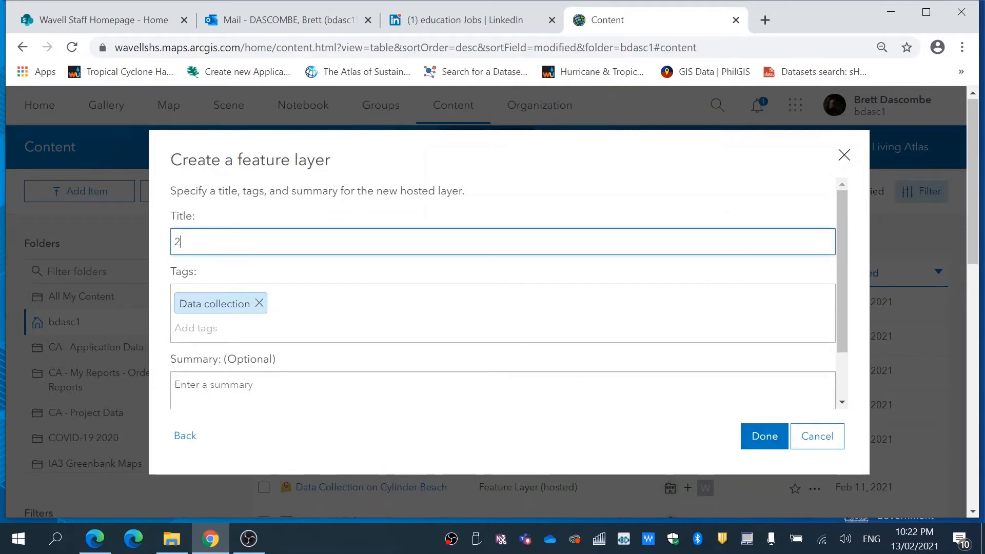
pyautogui.write('021 Field Trip')
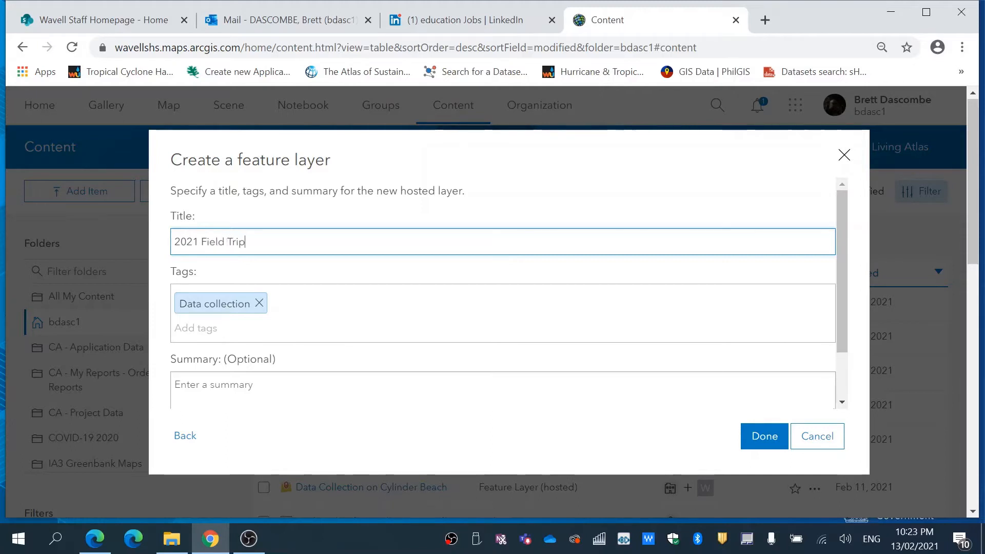
pyautogui.write(' NSI')
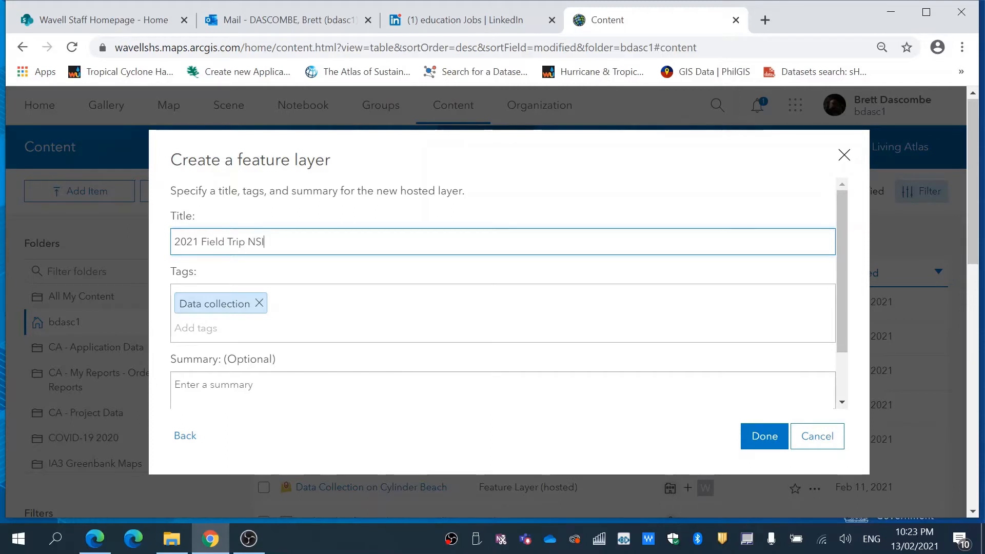
# - Add the tag "Beach Profile" and finish creating the hosted layer
pyautogui.click(220, 328)
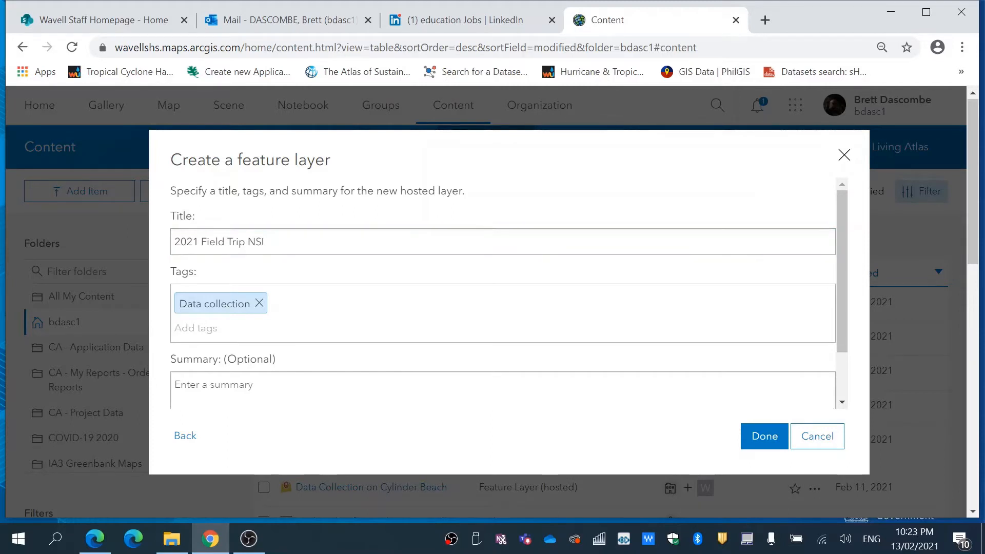
pyautogui.write('Beach')
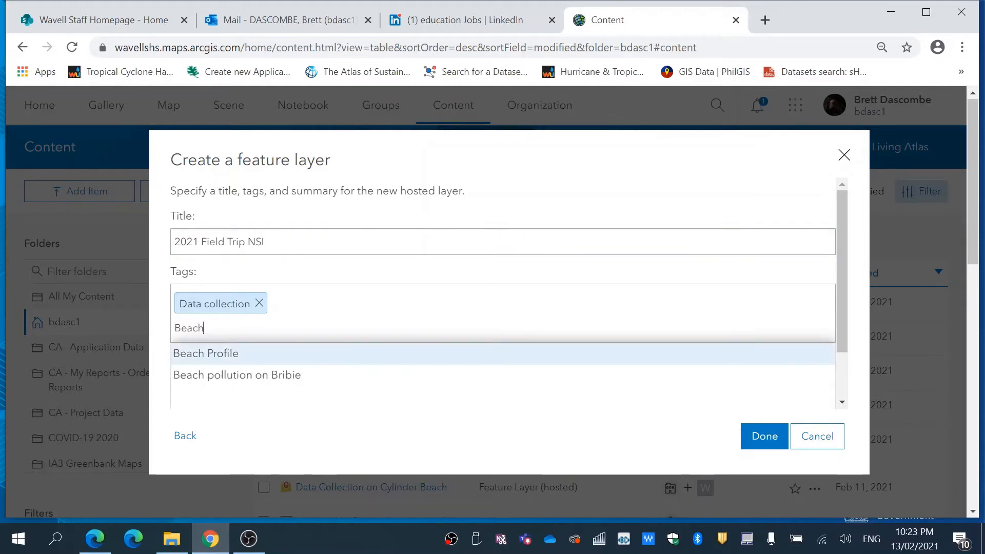
pyautogui.write(' Profie')
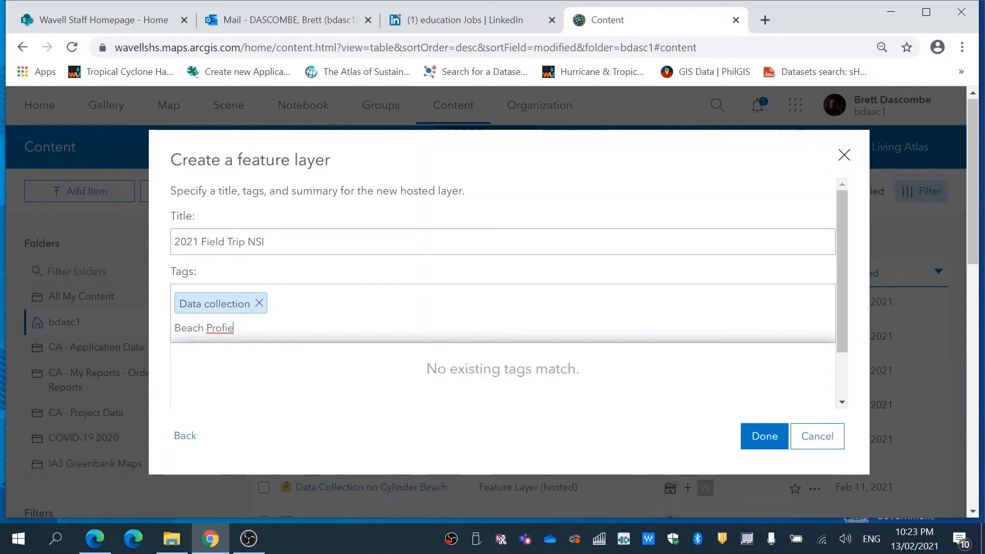
pyautogui.press('BackSpace')
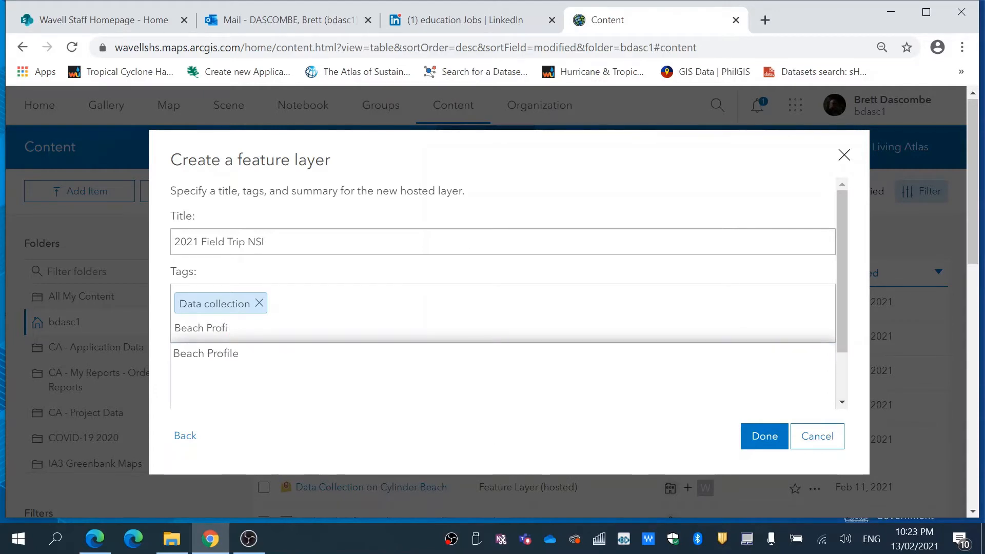
pyautogui.write('le')
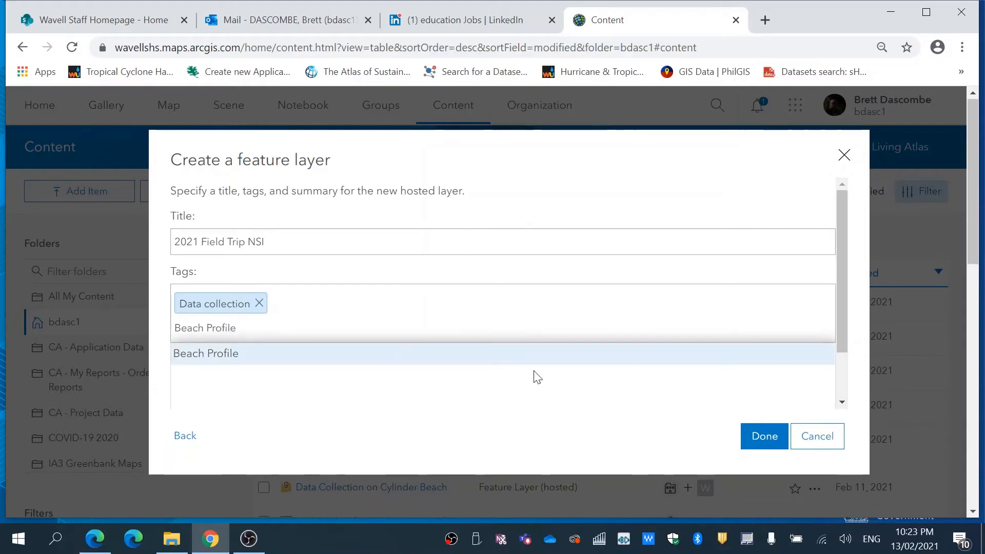
pyautogui.click(765, 444)
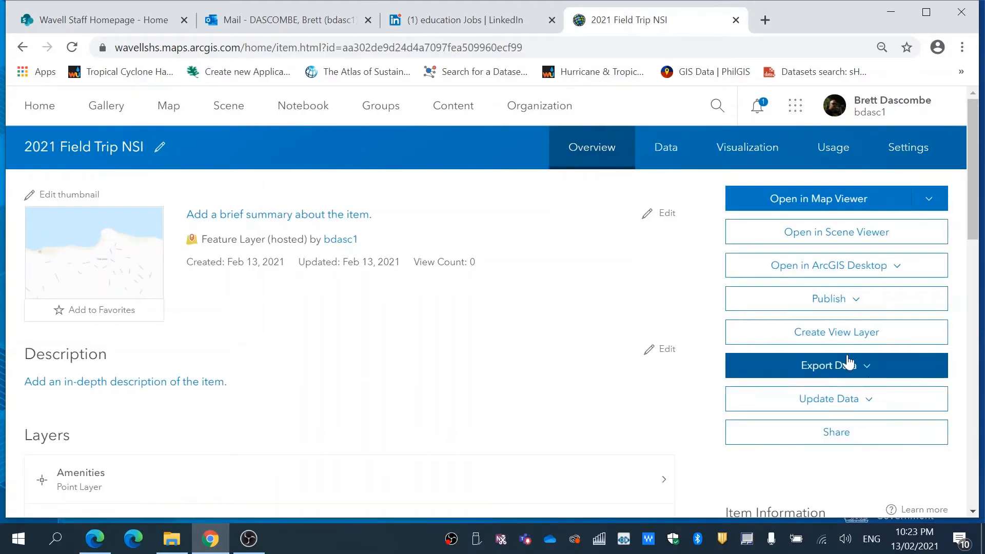
# - Show the field list in the new layer's data, keeping Amenities as the chosen sublayer
pyautogui.click(667, 149)
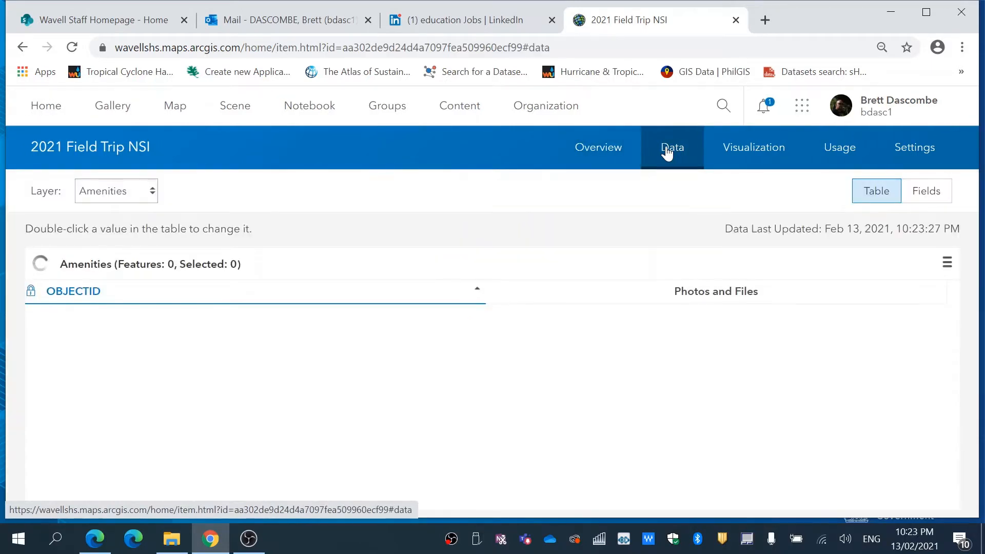
pyautogui.click(927, 194)
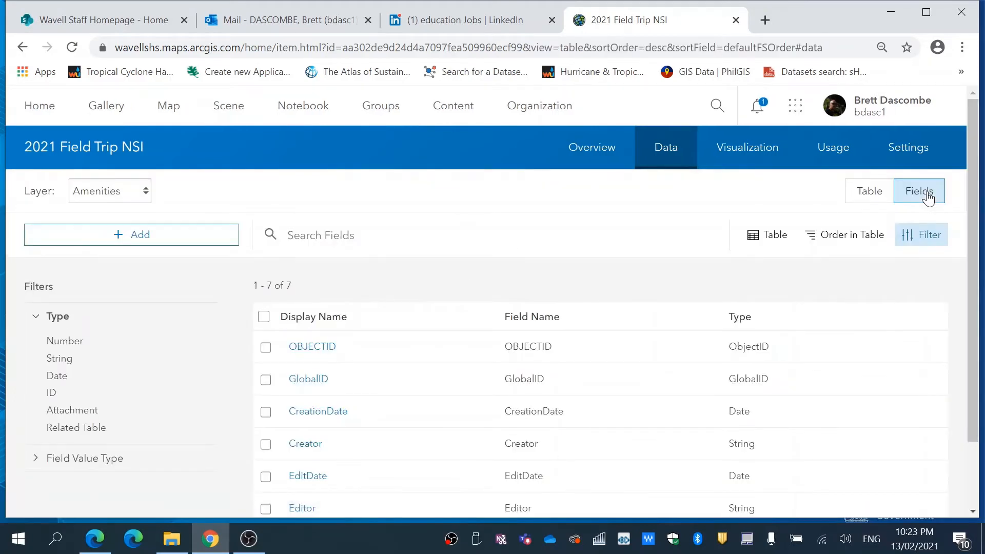
pyautogui.click(145, 193)
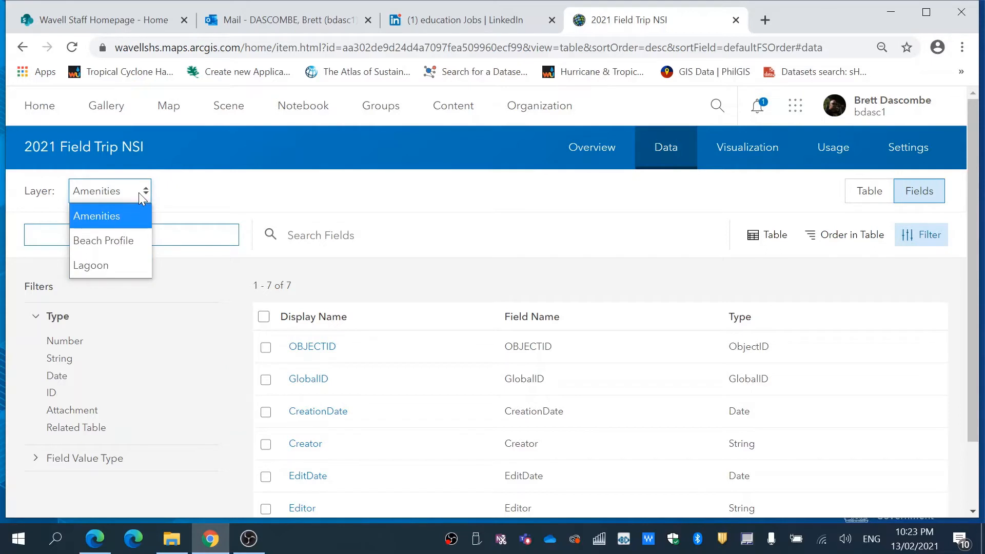
pyautogui.click(146, 194)
# - Add an Integer field named Asset_Type with the display name "Type of Amenity" to the Amenities layer
pyautogui.click(131, 236)
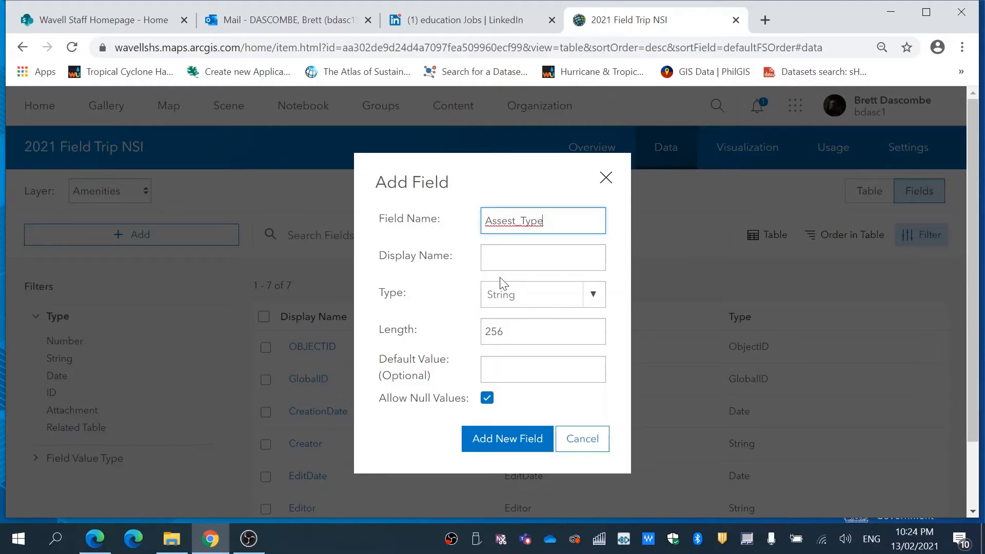
pyautogui.click(534, 258)
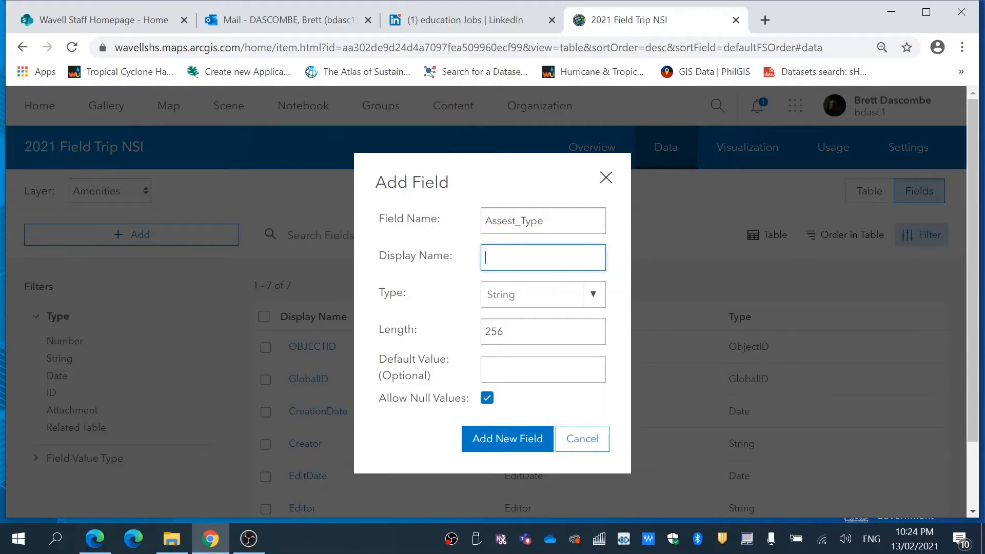
pyautogui.click(511, 221)
pyautogui.press('BackSpace')
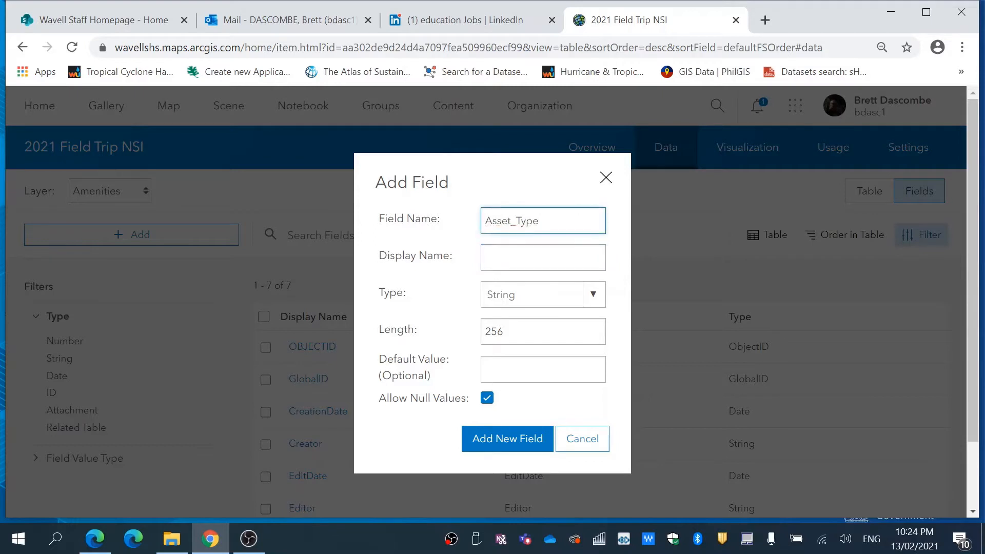
pyautogui.click(485, 257)
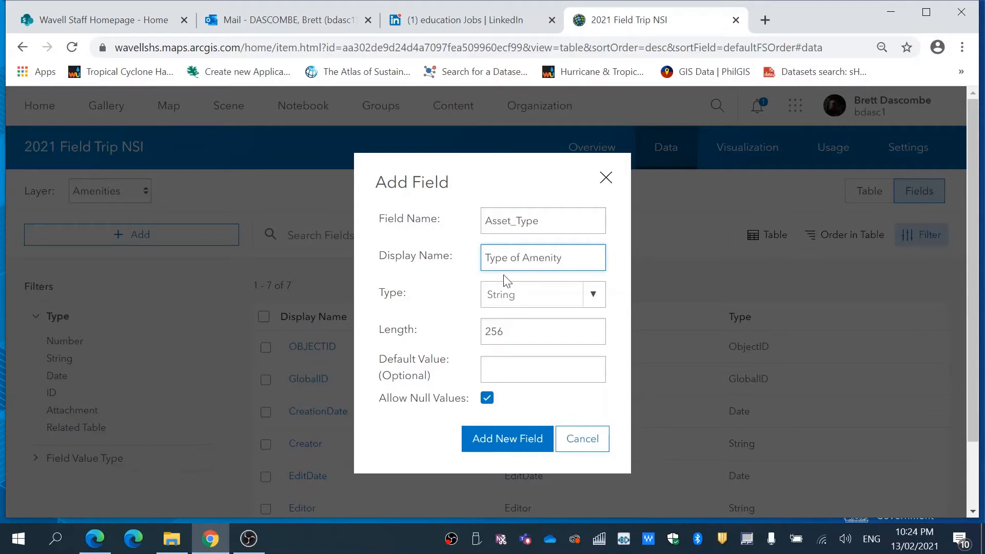
pyautogui.click(594, 294)
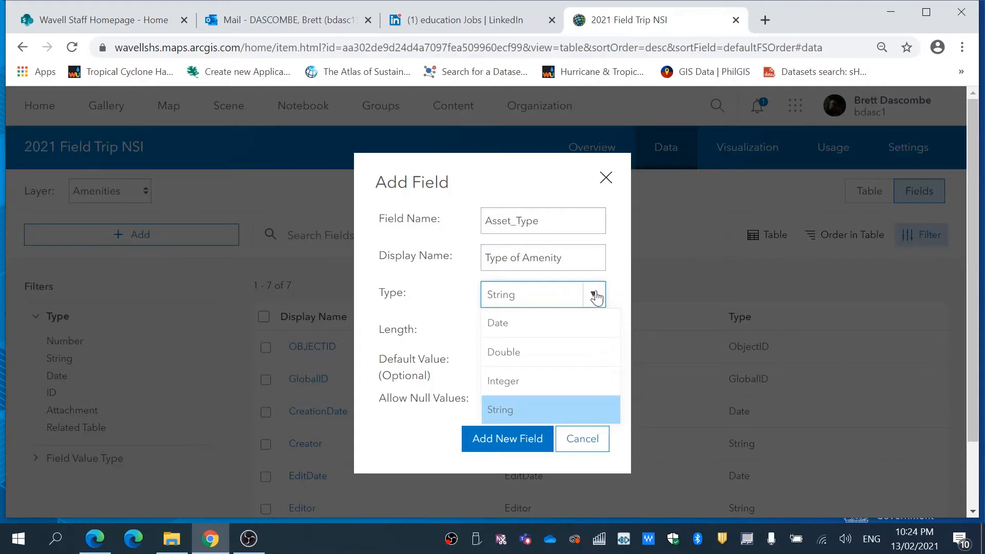
pyautogui.click(595, 297)
pyautogui.click(589, 294)
pyautogui.click(552, 381)
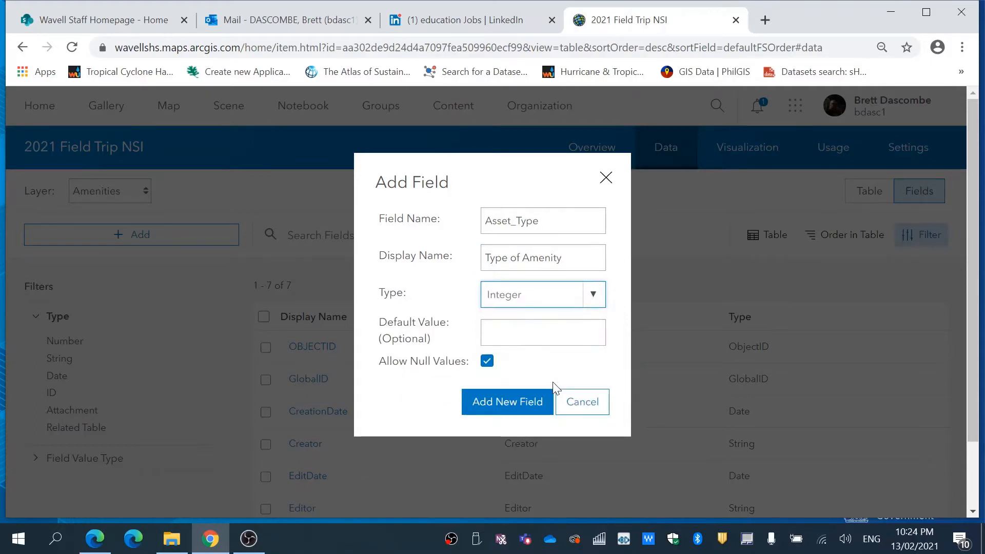
pyautogui.click(522, 401)
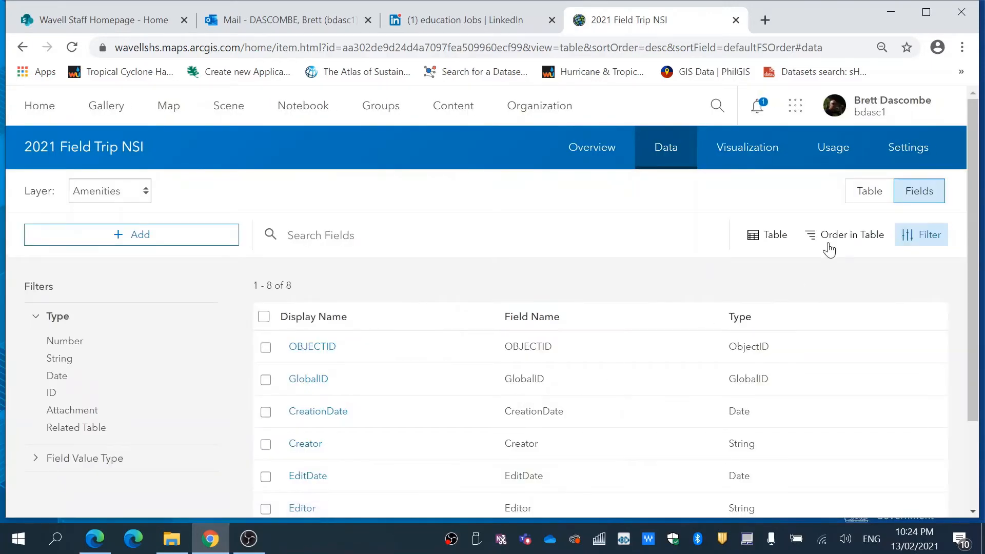
# - Start a list of values for the Type of Amenity field with the entry "Water Bubbler", code 0
pyautogui.scroll(-1, 976, 244)
pyautogui.scroll(-2, 976, 244)
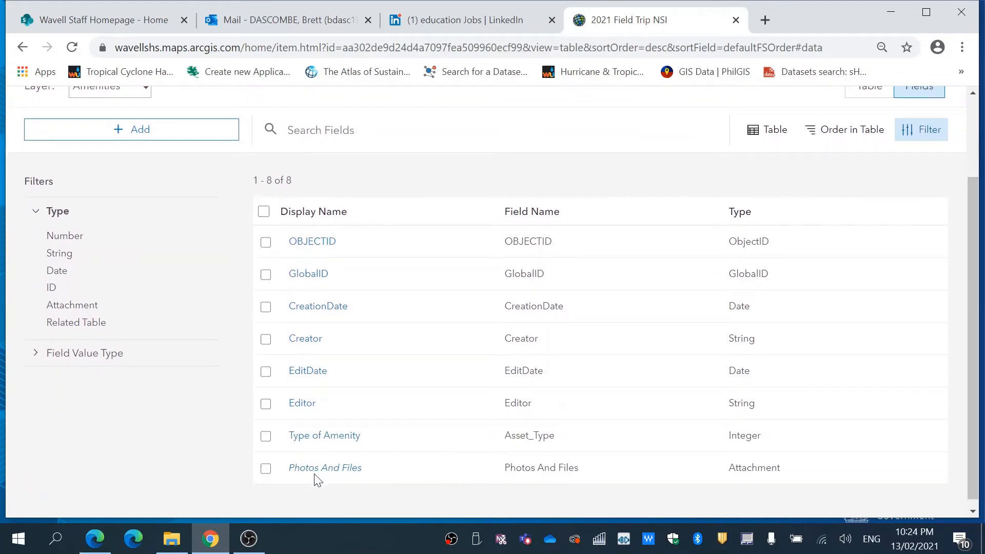
pyautogui.click(321, 436)
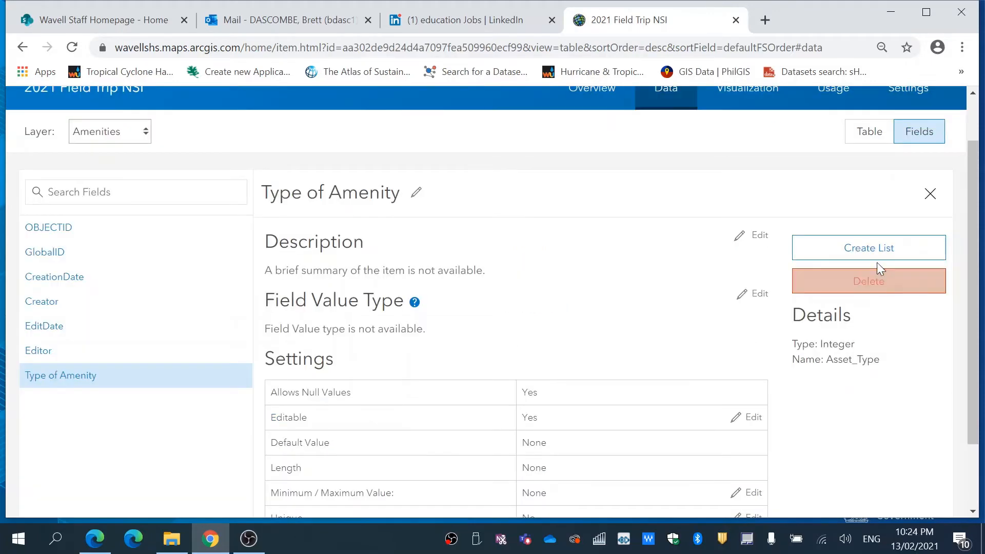
pyautogui.click(875, 255)
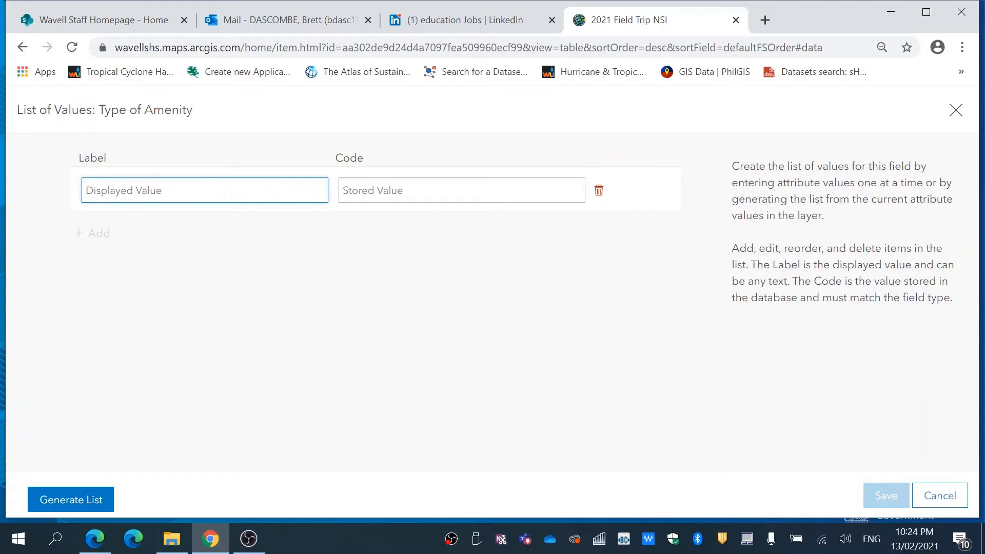
pyautogui.write('Water Bubbler')
pyautogui.press('Tab')
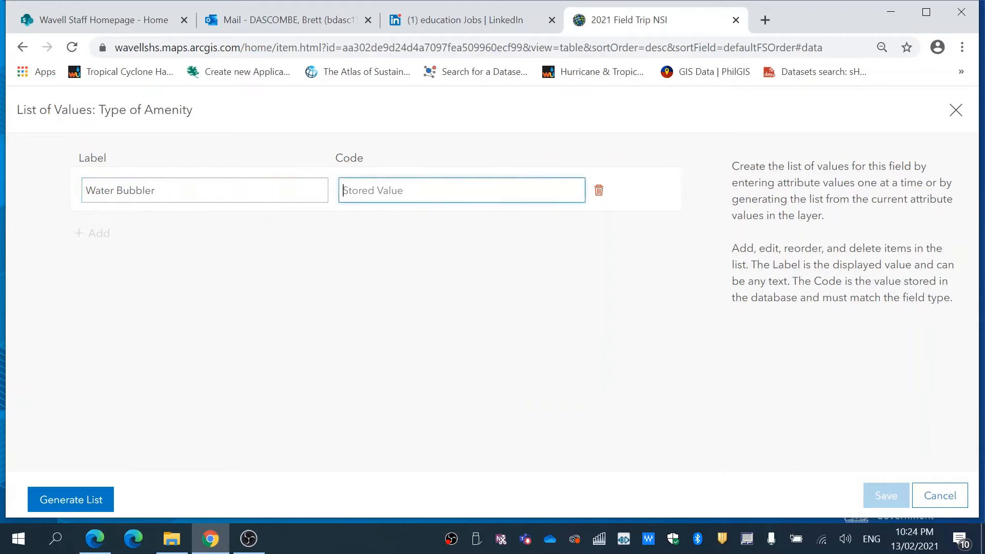
pyautogui.write('0')
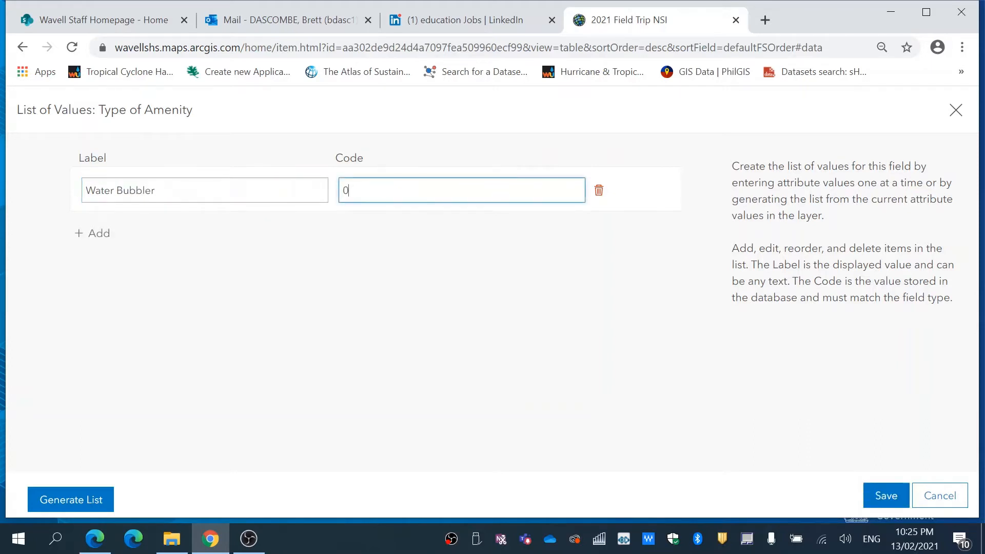
# - Add the entry "BBQ" with code 1 to the amenity list of values
pyautogui.click(93, 234)
pyautogui.write('BBQ')
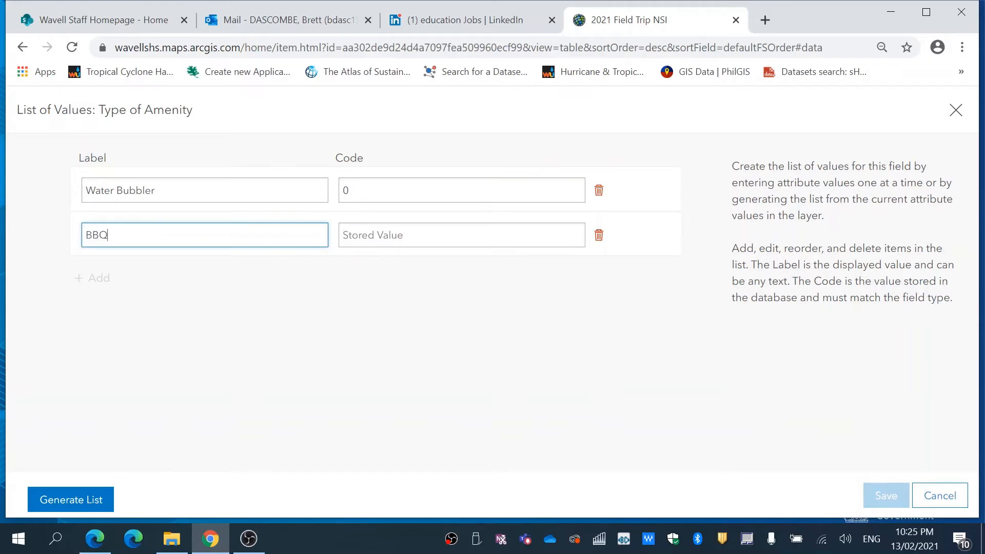
pyautogui.press('Tab')
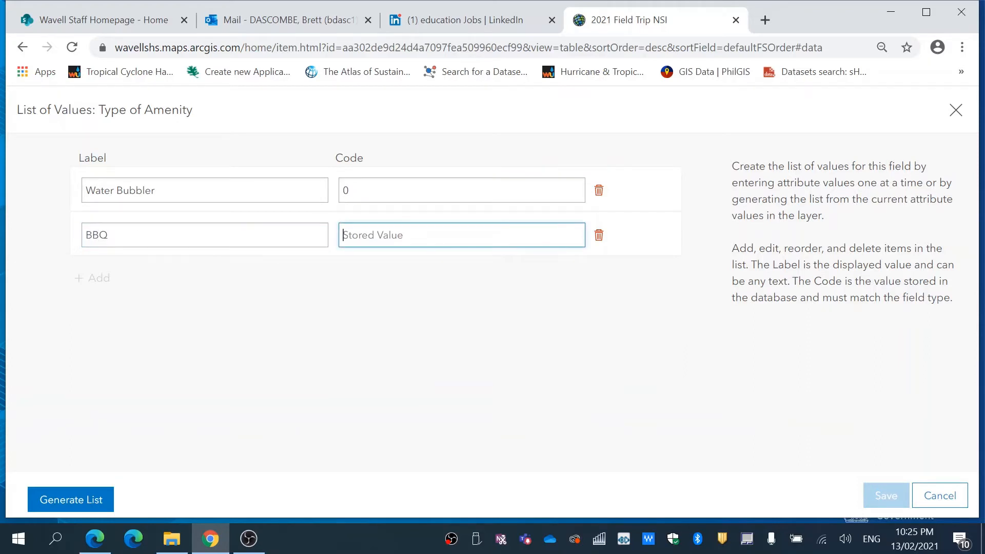
pyautogui.write('1')
# - Add the entry "Picnic Tables" with code 3 to the amenity list of values
pyautogui.click(92, 277)
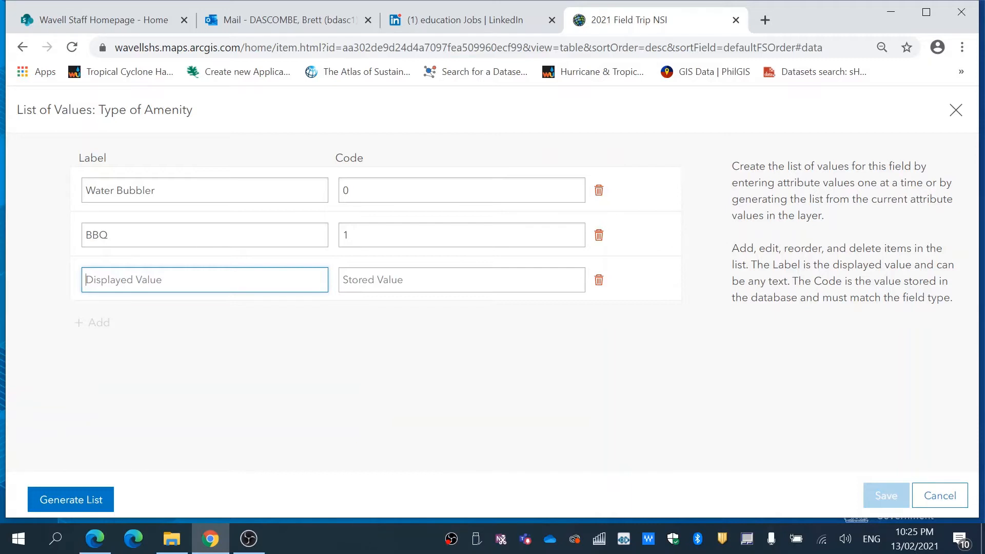
pyautogui.write('Picnic Tables')
pyautogui.click(356, 285)
pyautogui.write('3')
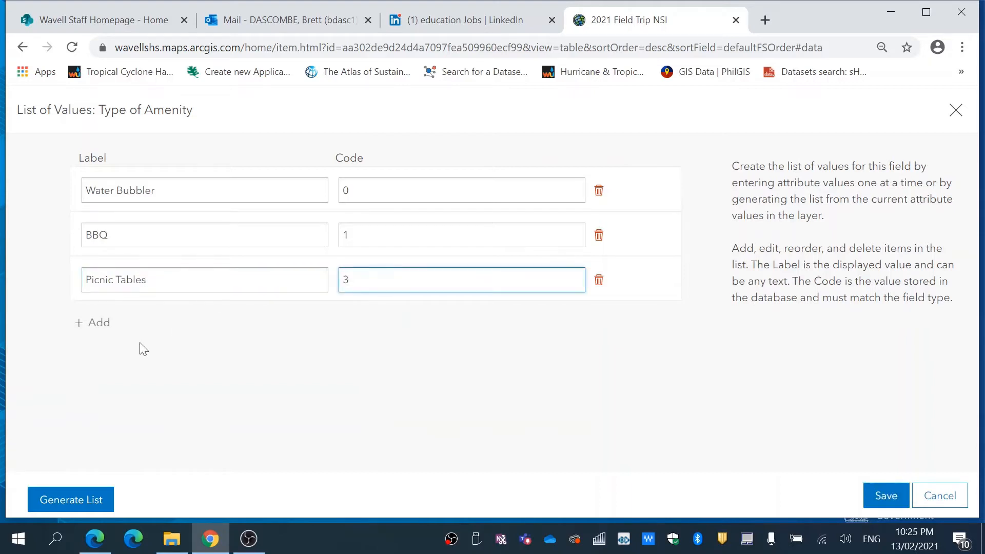
# - Add the entry "Rubbish Bins" with code 4 and save the amenity list of values
pyautogui.click(97, 324)
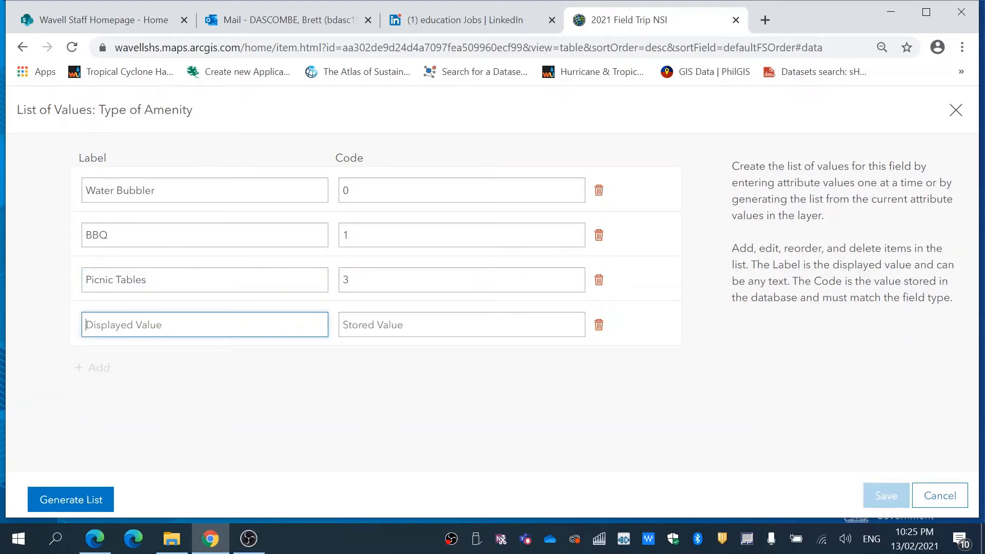
pyautogui.write('Rubbish Bins')
pyautogui.press('Tab')
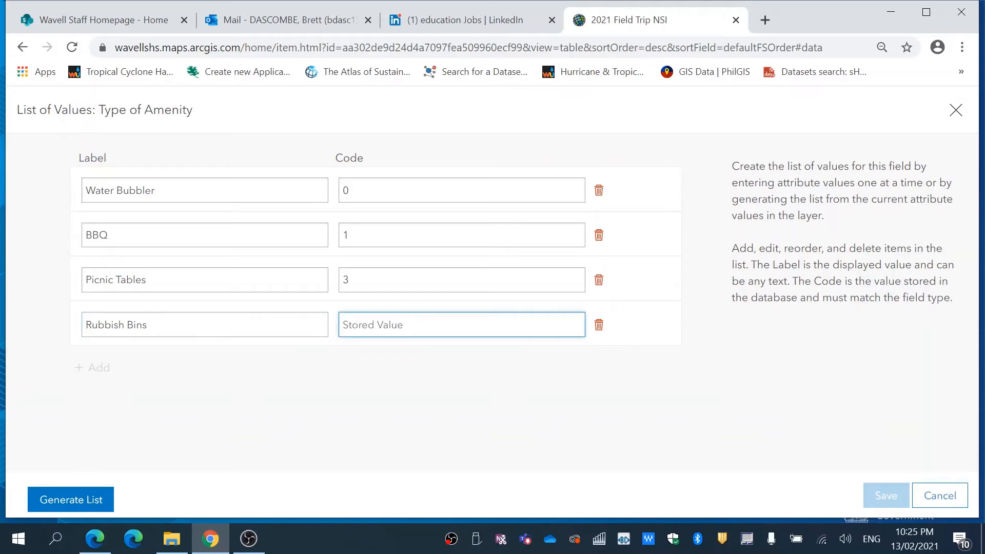
pyautogui.write('4')
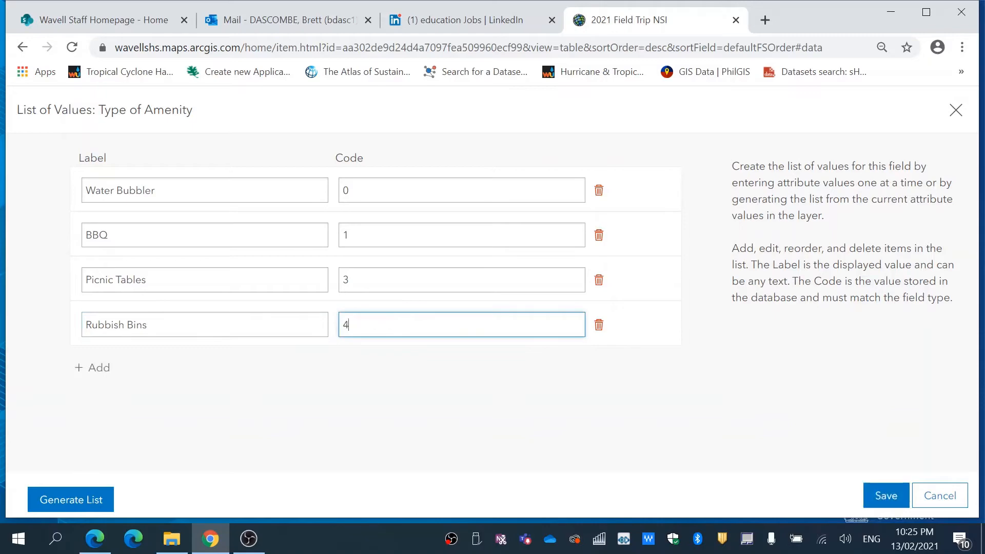
pyautogui.click(871, 503)
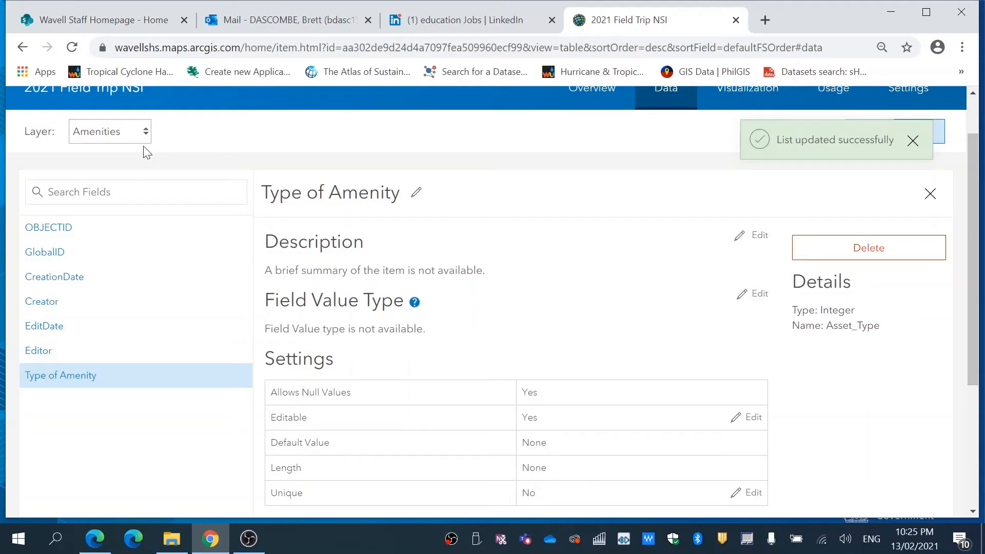
# - Add an Integer field named BeachProfile with the display name "Beach Profile" to the Beach Profile layer
pyautogui.click(144, 131)
pyautogui.click(131, 174)
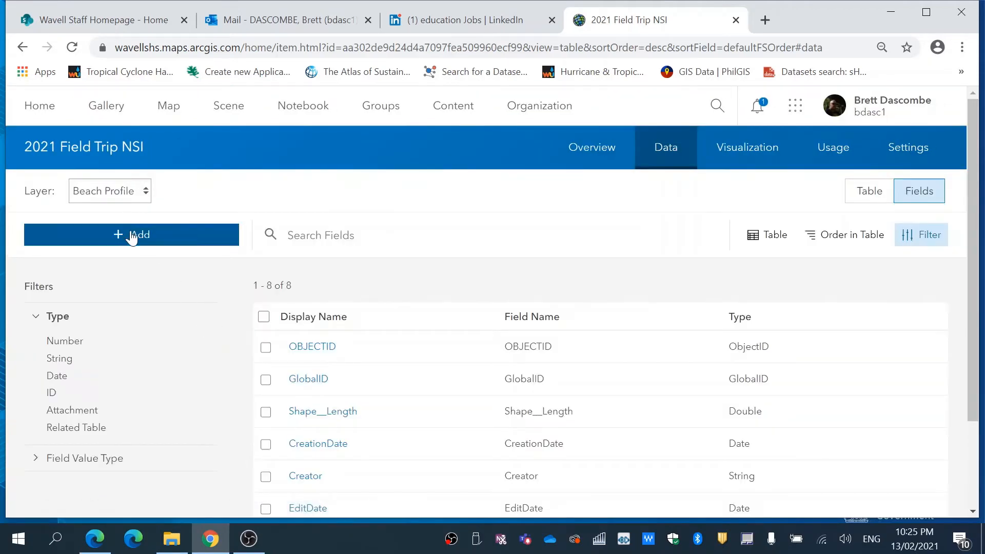
pyautogui.click(131, 234)
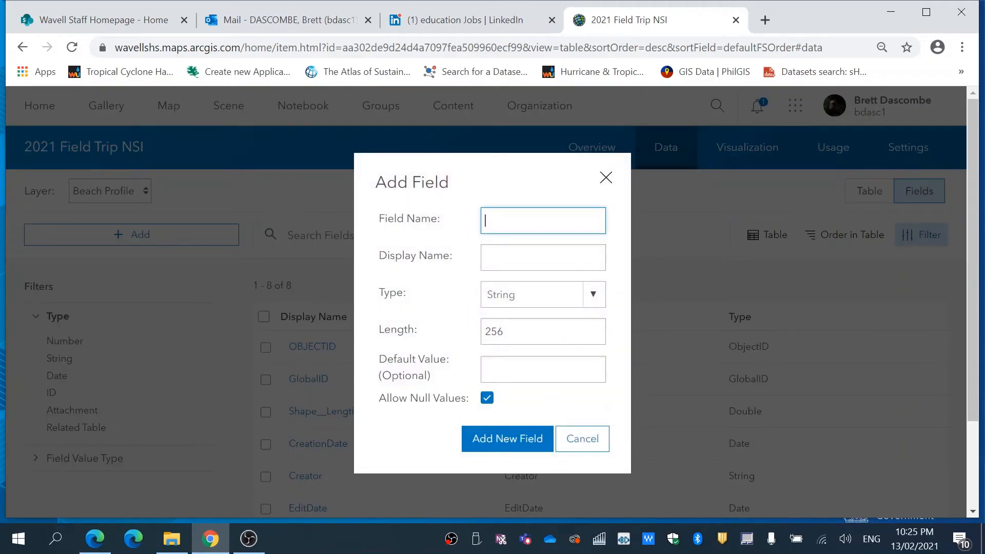
pyautogui.write('BeachProfile')
pyautogui.click(513, 252)
pyautogui.write('Bea')
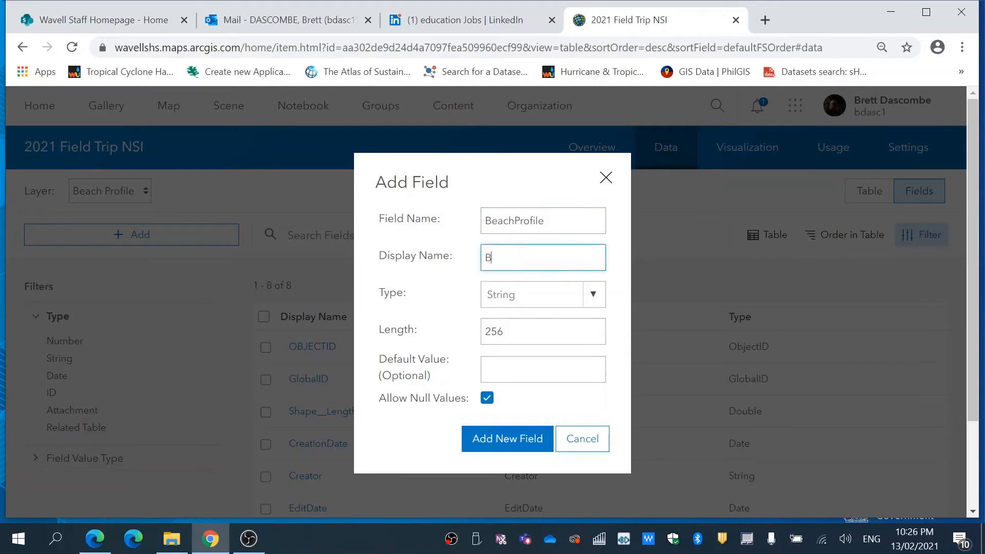
pyautogui.write('ch Profile')
pyautogui.click(593, 297)
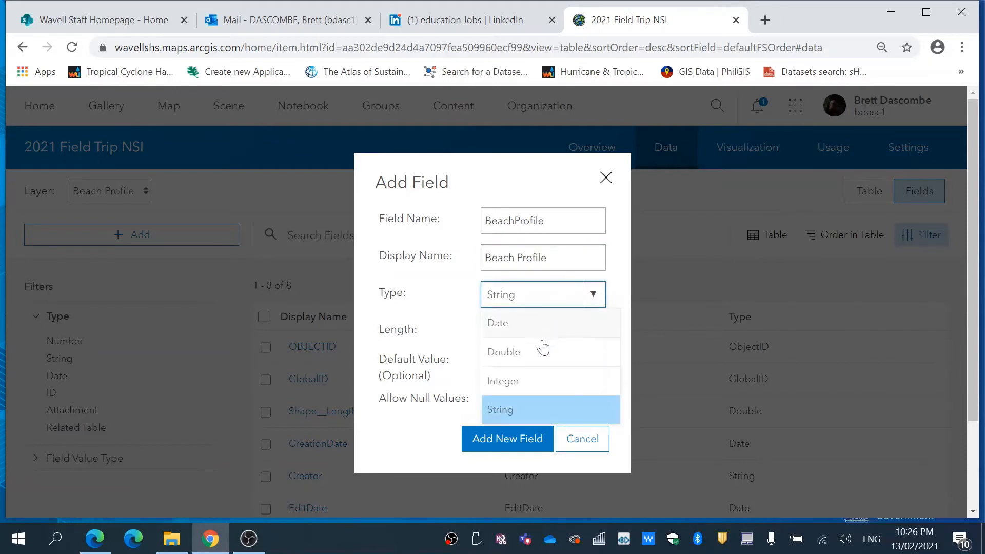
pyautogui.click(532, 386)
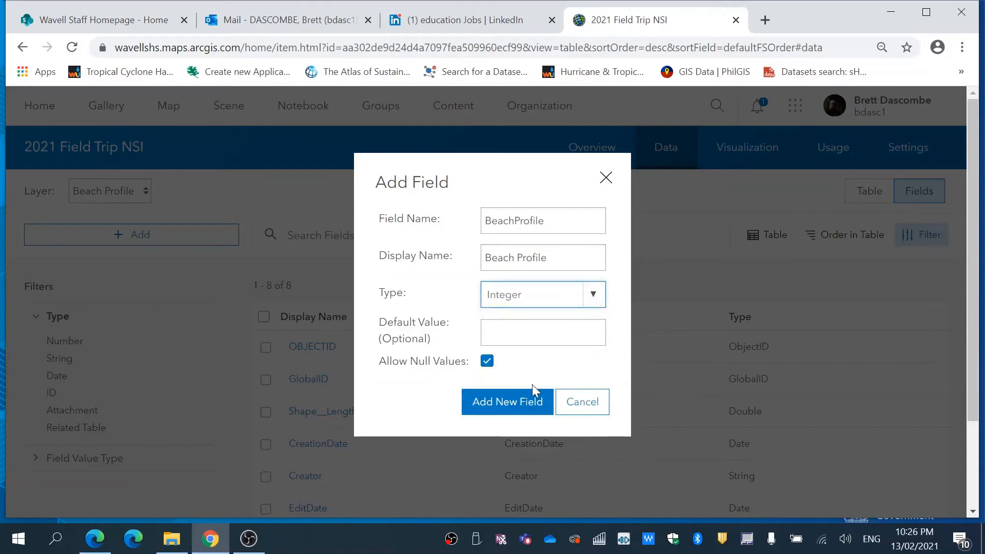
pyautogui.click(507, 403)
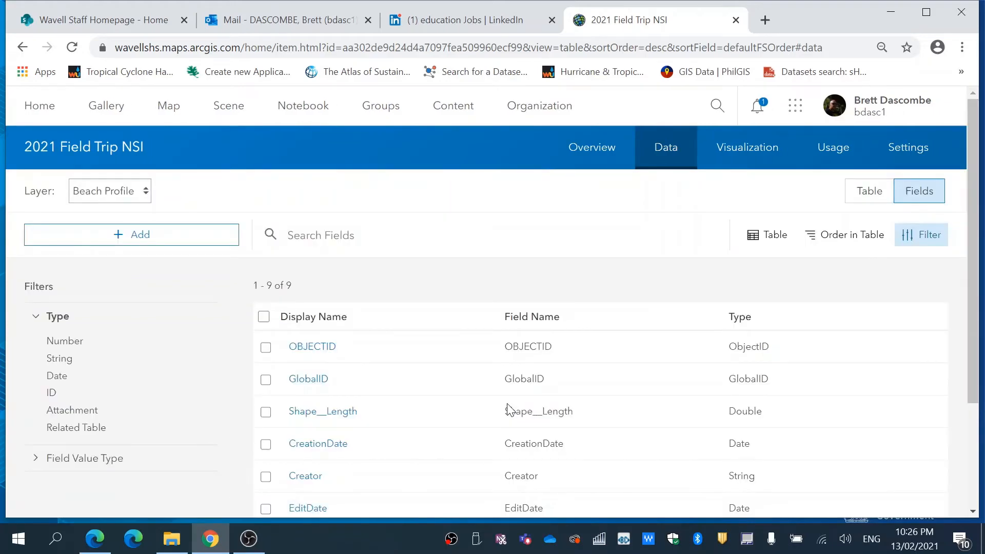
pyautogui.click(140, 243)
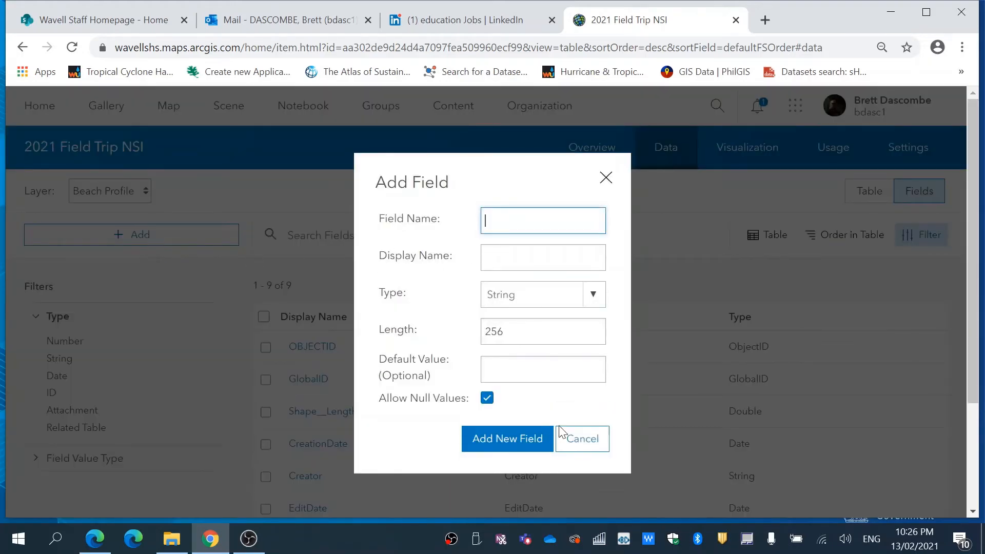
pyautogui.click(578, 438)
# - Start a list of values for the Beach Profile field with the entry "Starting Point", code 0
pyautogui.moveTo(970, 191); pyautogui.dragTo(967, 298)
pyautogui.click(315, 436)
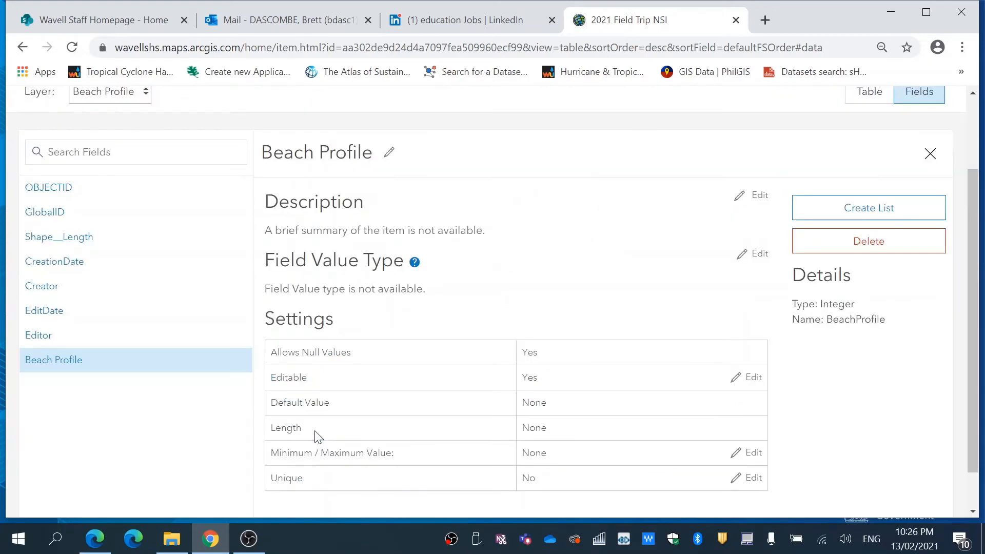
pyautogui.click(852, 214)
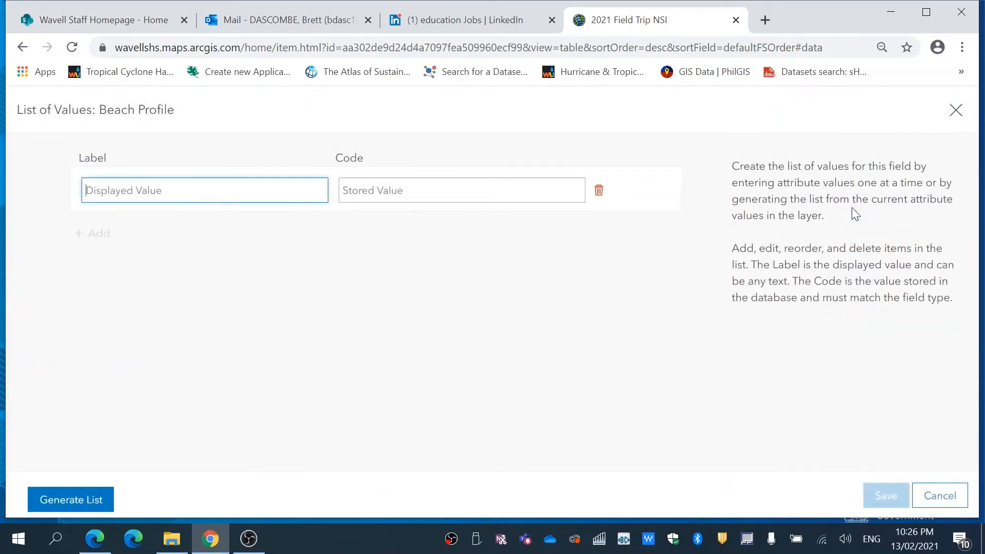
pyautogui.write('Starting Pin')
pyautogui.press('BackSpace')
pyautogui.write('oint')
pyautogui.press('Tab')
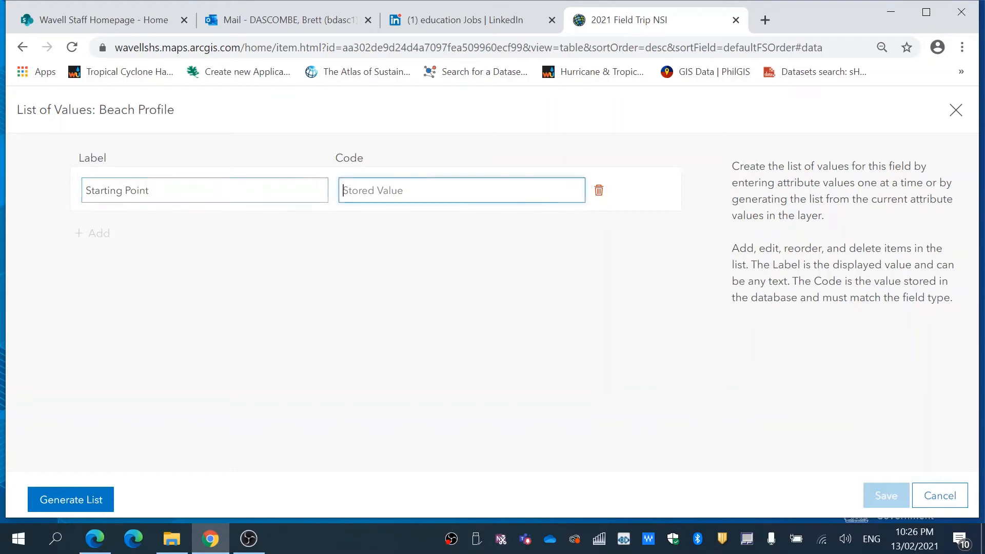
pyautogui.write('0')
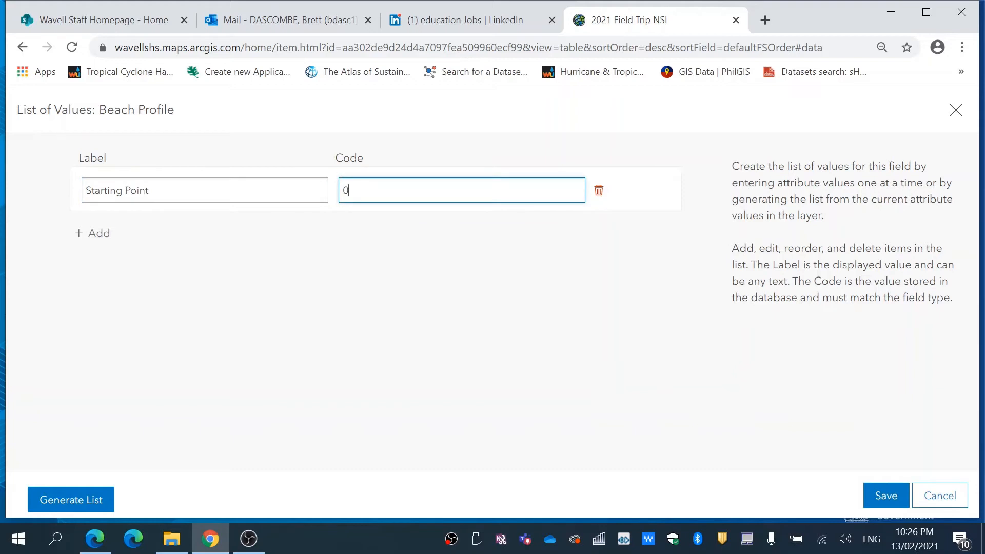
# - Add the entry "Finishing Point" with code 1 and save the Beach Profile list of values
pyautogui.click(100, 233)
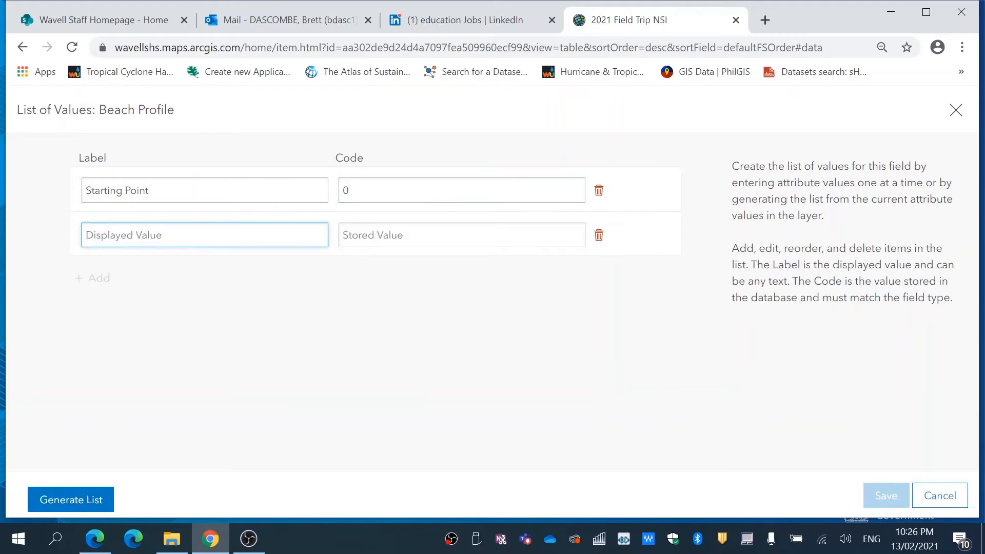
pyautogui.write('Finishing Point')
pyautogui.press('Tab')
pyautogui.write('1')
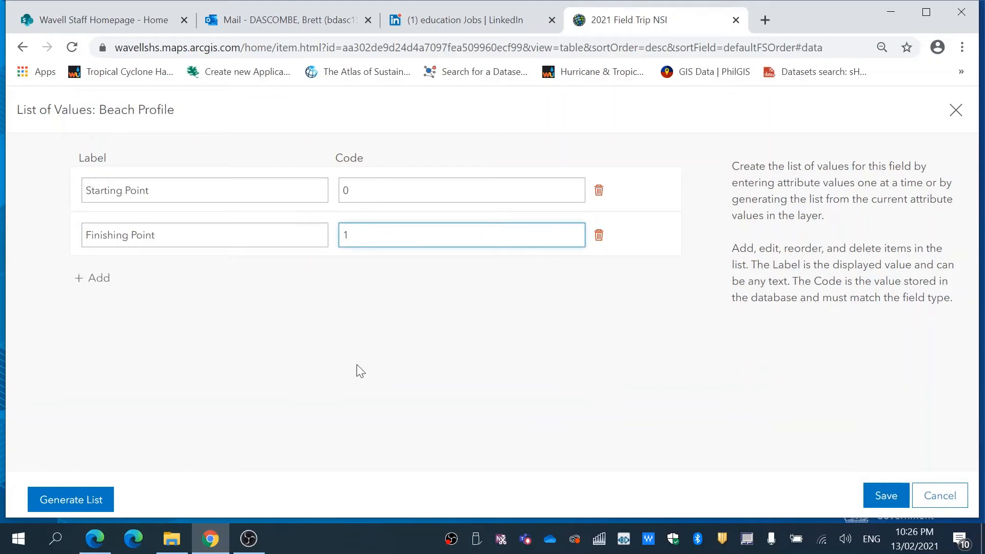
pyautogui.click(895, 496)
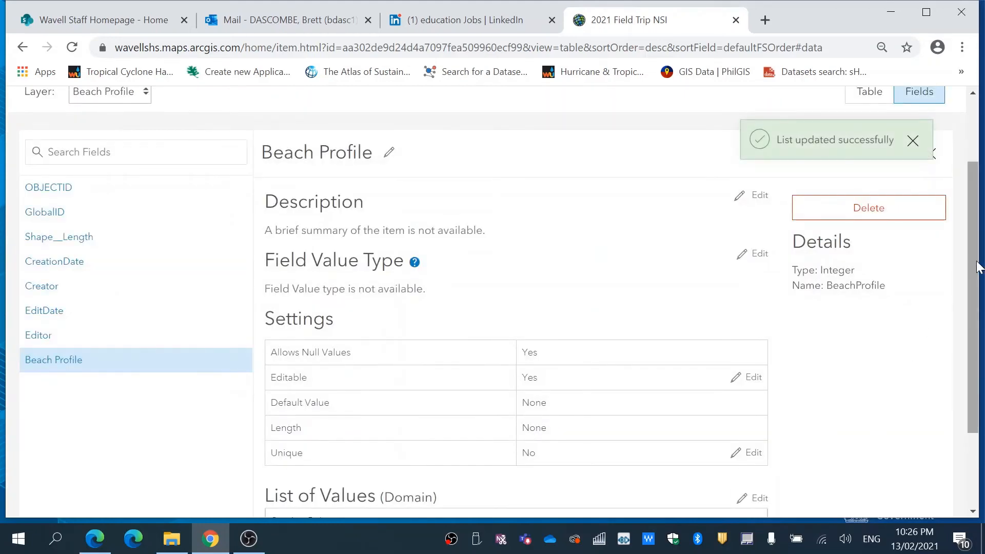
# - Review the Beach Profile field's settings and its list of values, and look at the layers available for field editing
pyautogui.moveTo(974, 264); pyautogui.dragTo(975, 320)
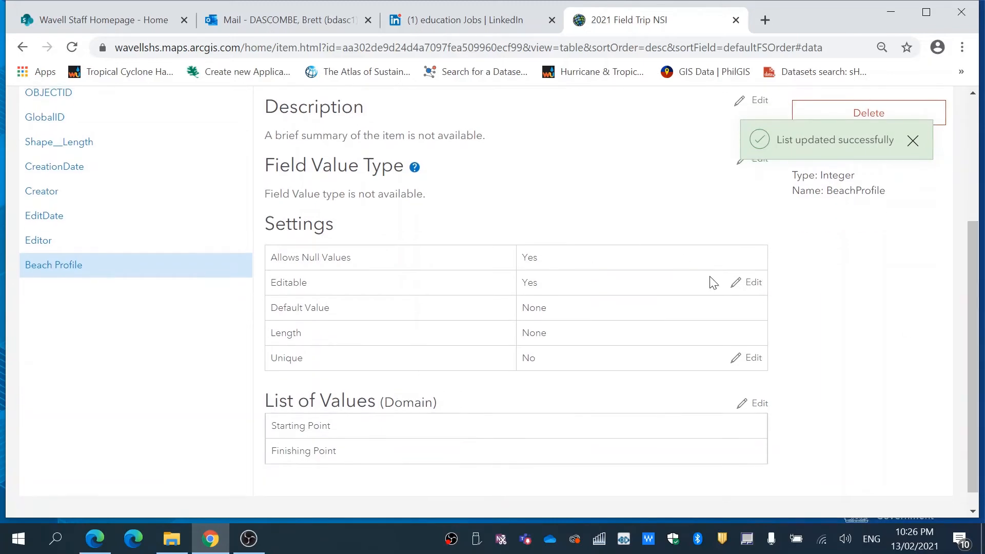
pyautogui.scroll(3, 972, 310)
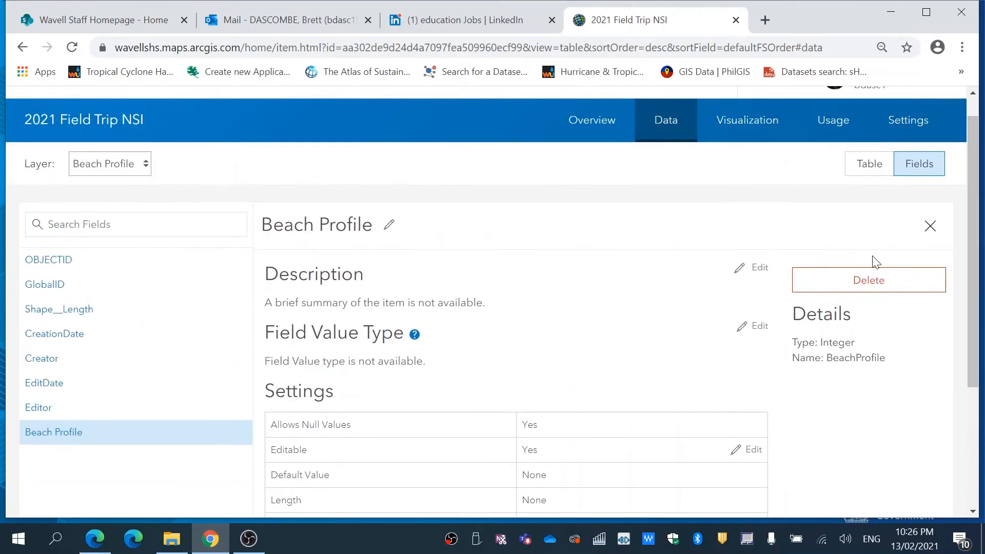
pyautogui.click(137, 166)
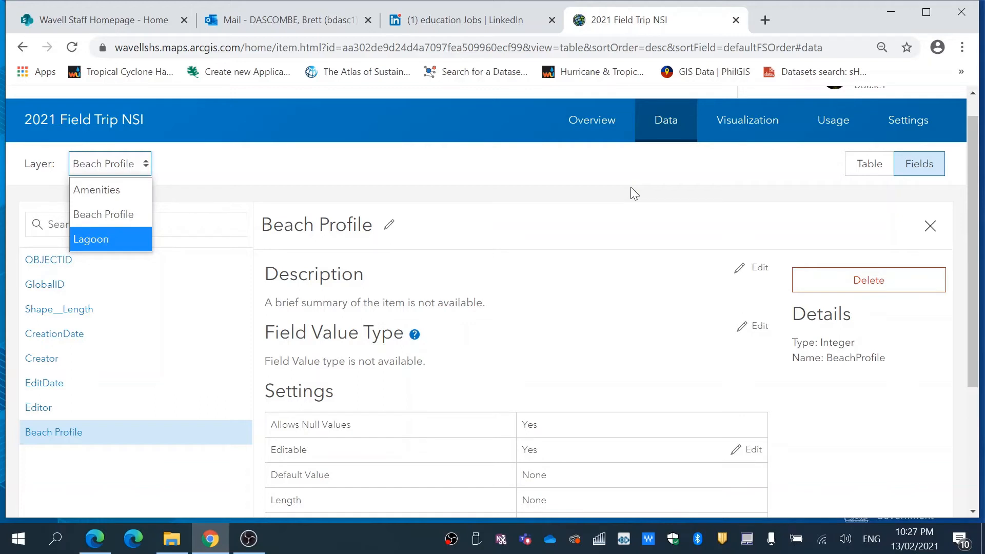
# - Check the individual overview pages and attachment setting of the Amenities and Beach Profile layers, and return to the feature layer's overview
pyautogui.click(594, 130)
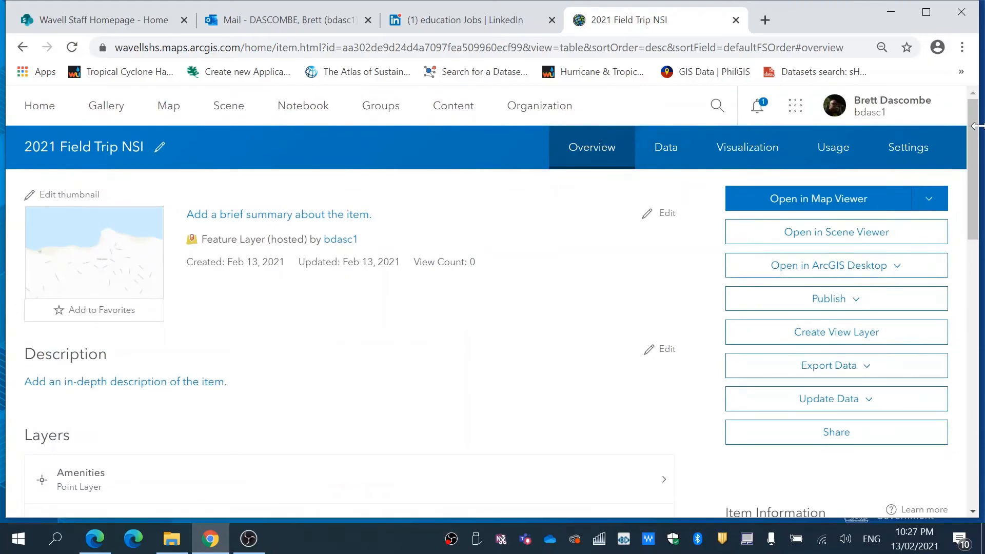
pyautogui.moveTo(975, 132); pyautogui.dragTo(972, 213)
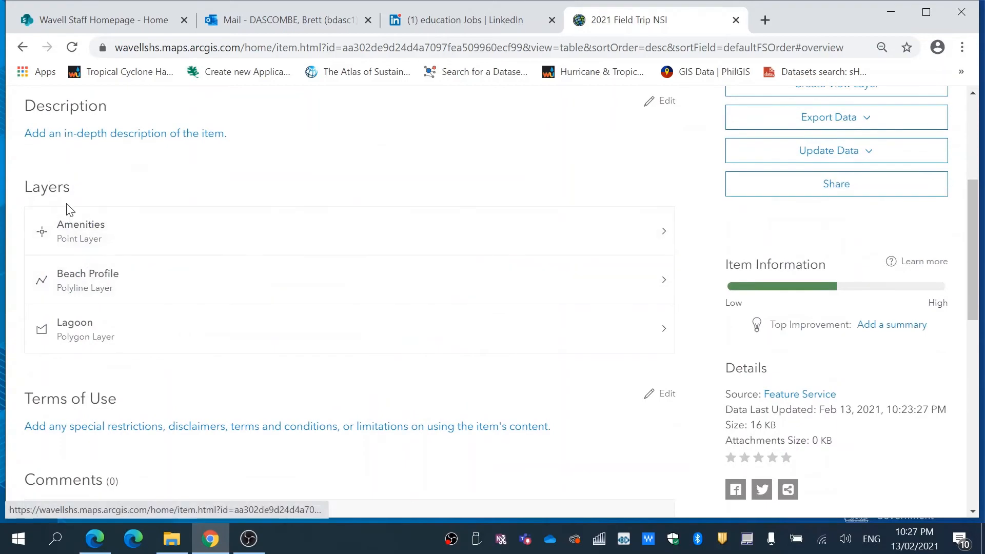
pyautogui.click(93, 225)
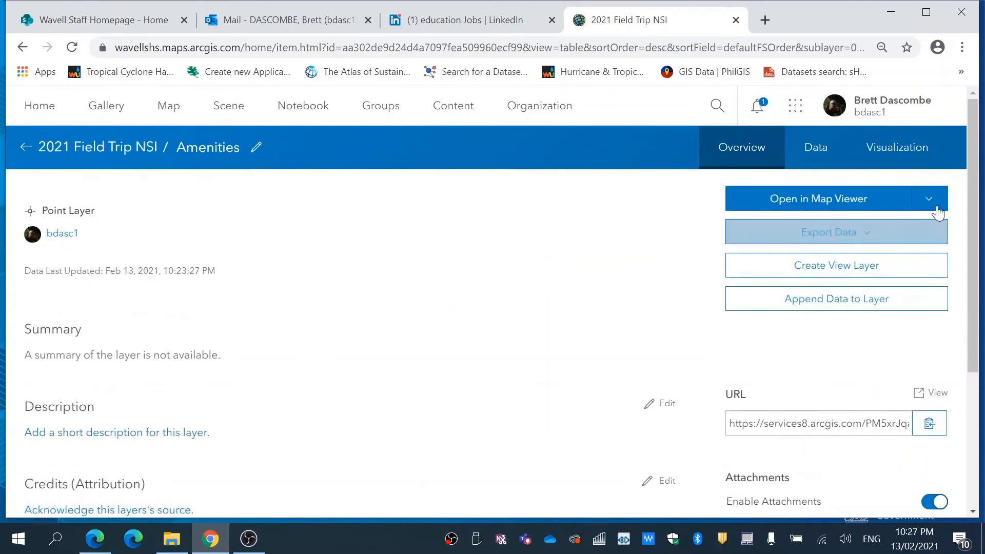
pyautogui.moveTo(977, 199); pyautogui.dragTo(977, 313)
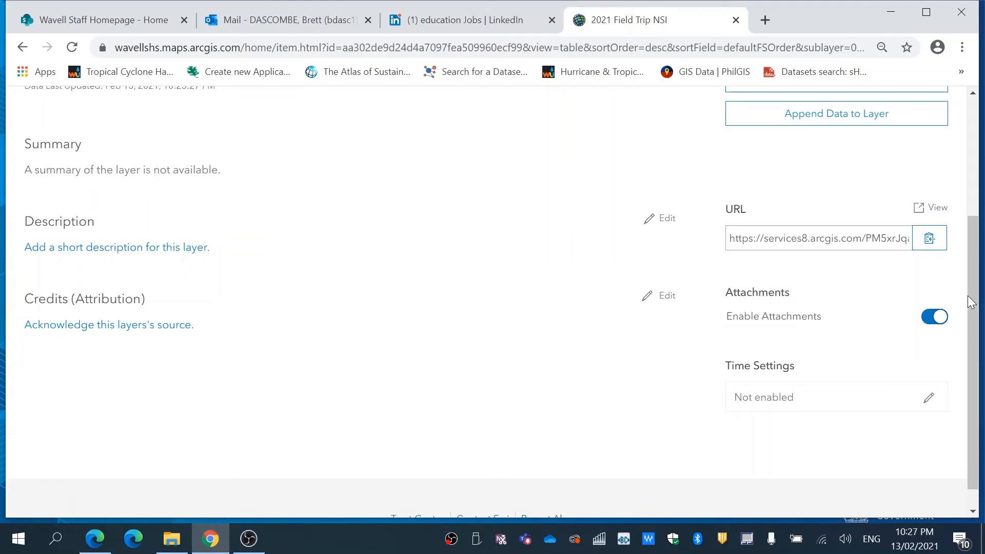
pyautogui.moveTo(972, 302); pyautogui.dragTo(972, 190)
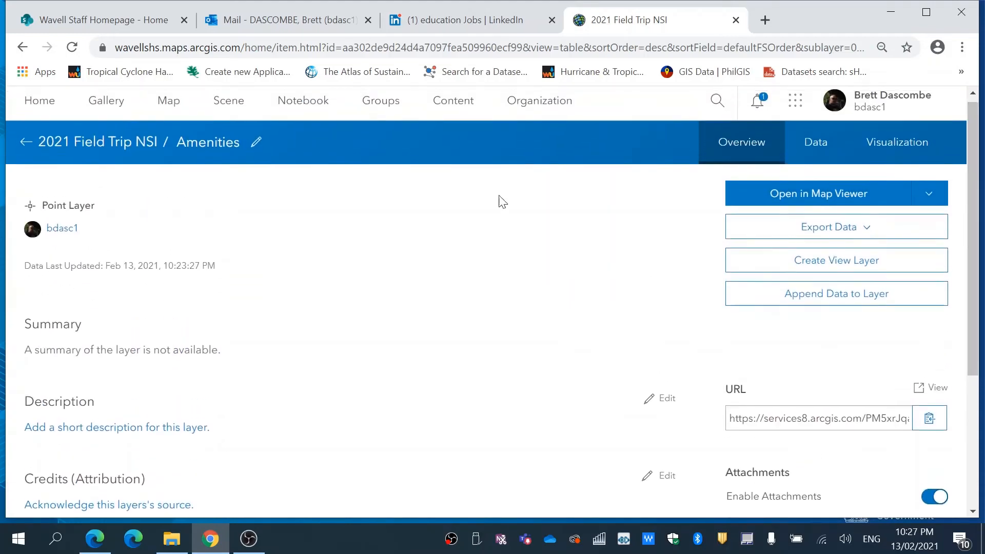
pyautogui.click(27, 141)
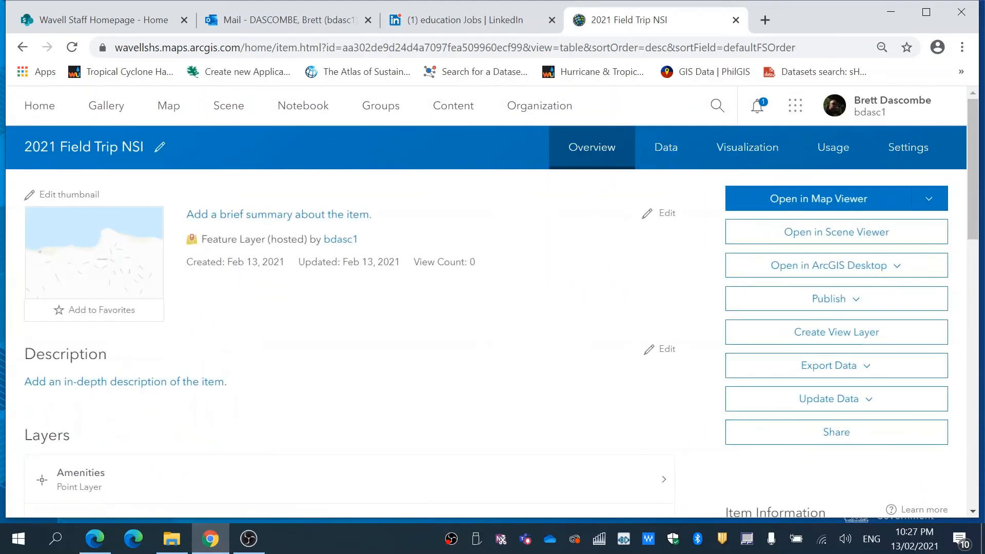
pyautogui.moveTo(976, 222); pyautogui.dragTo(949, 292)
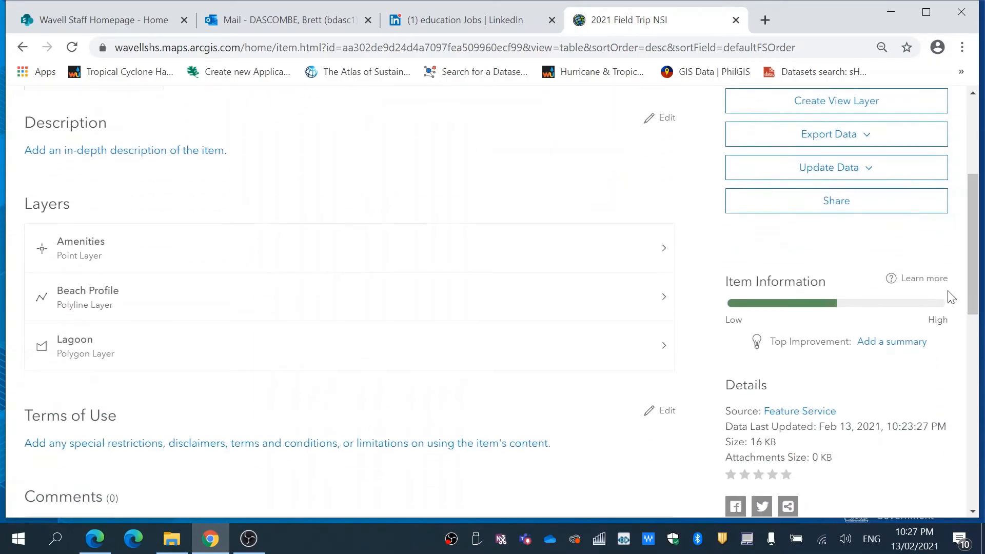
pyautogui.click(128, 287)
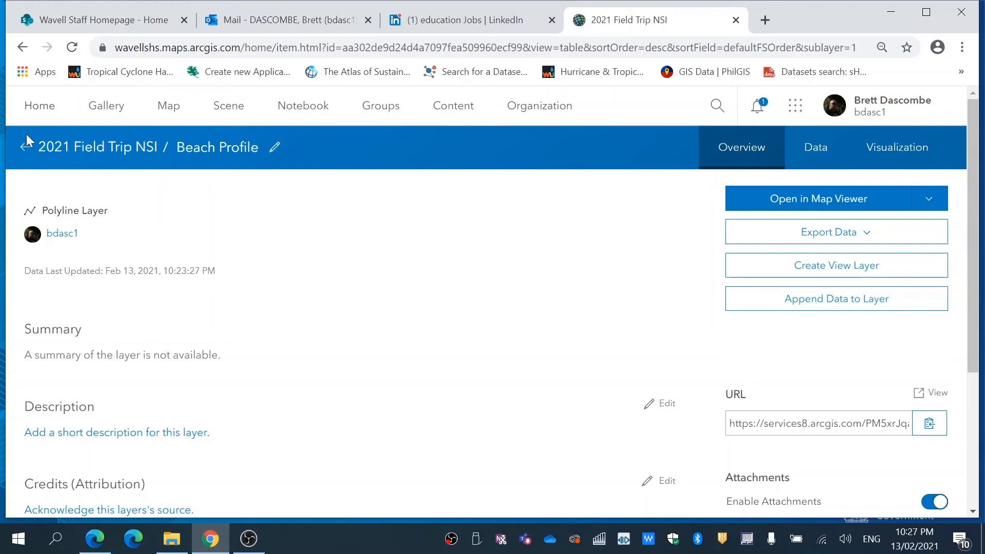
pyautogui.click(26, 147)
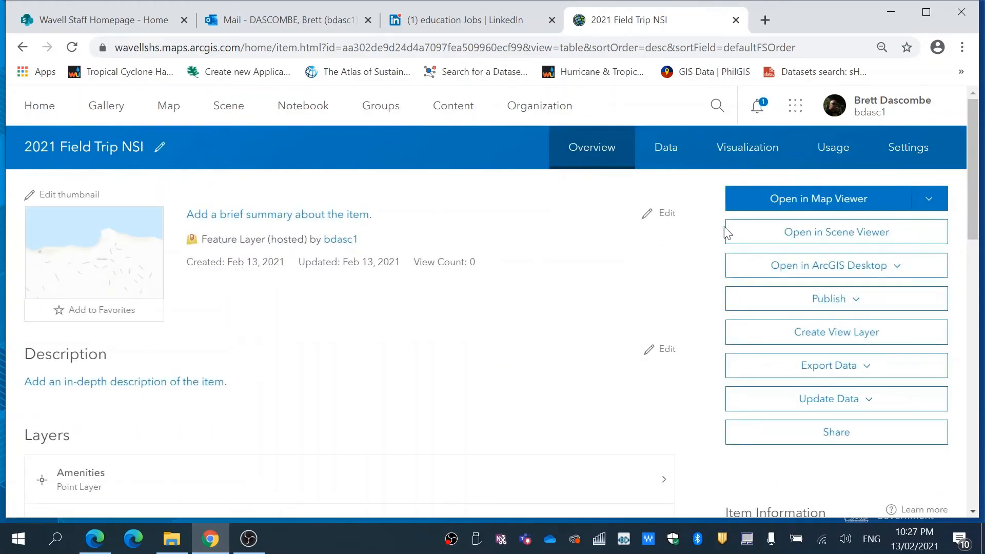
# - Open the feature layer in Map Viewer and change the basemap to Imagery with Labels, keeping the Point Lookout beach in view
pyautogui.click(819, 202)
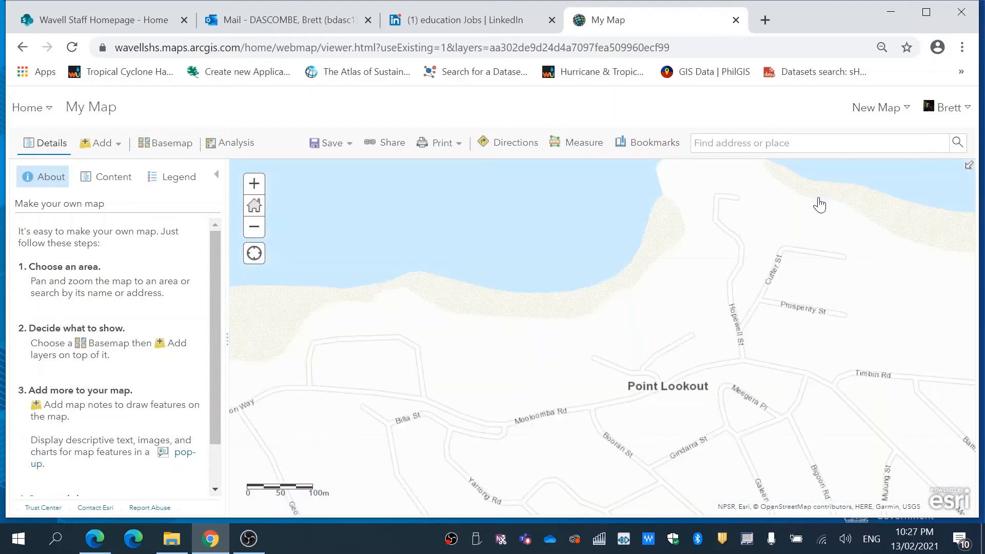
pyautogui.moveTo(776, 204); pyautogui.dragTo(868, 310)
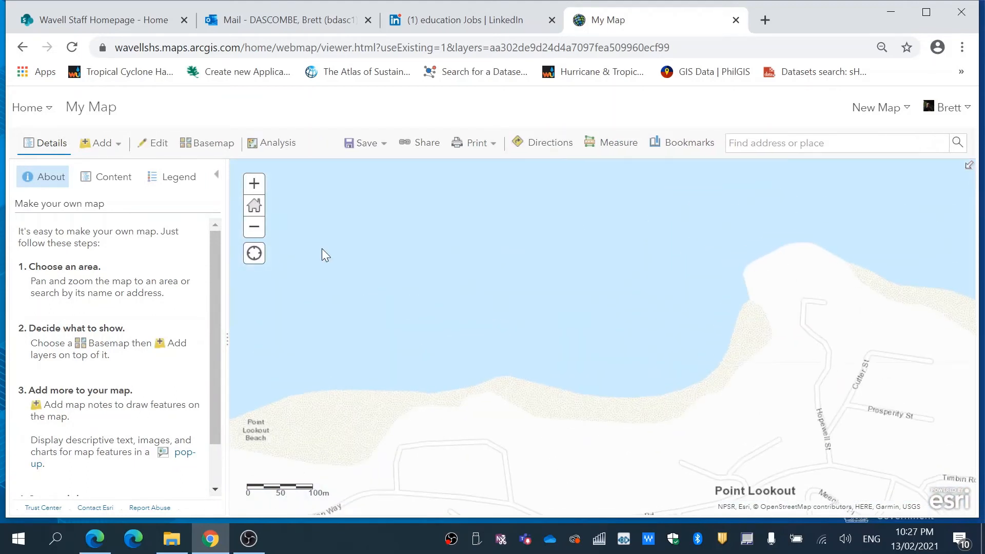
pyautogui.click(215, 150)
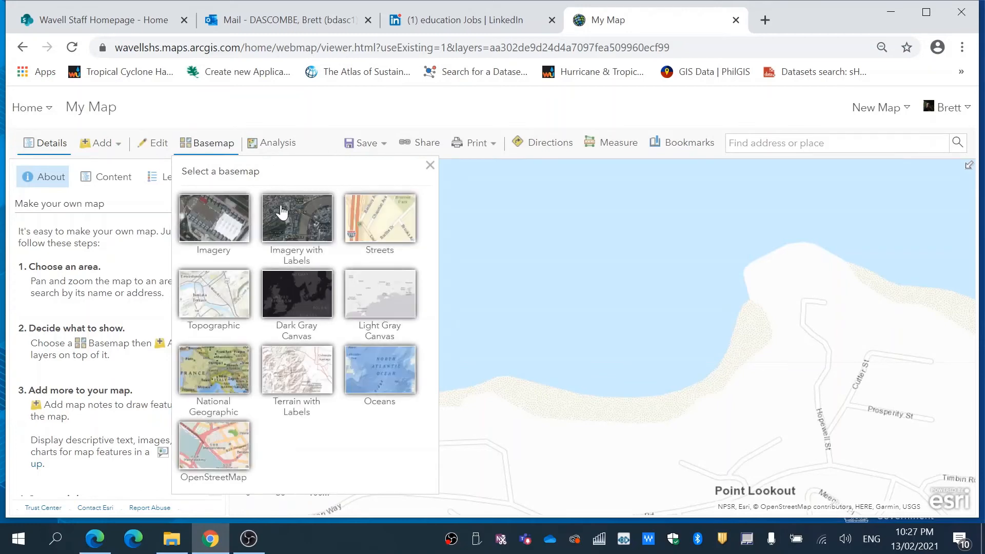
pyautogui.click(283, 208)
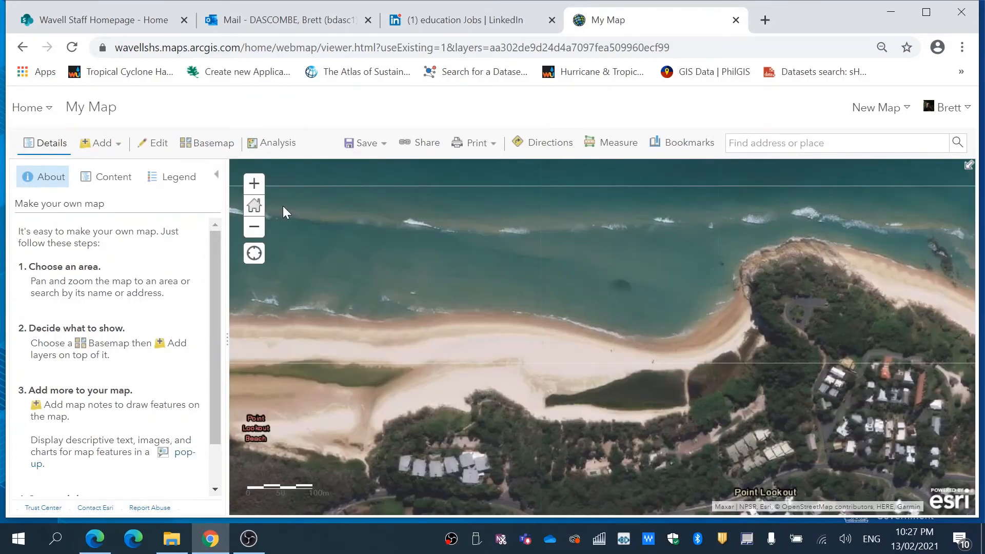
pyautogui.moveTo(463, 310); pyautogui.dragTo(450, 240)
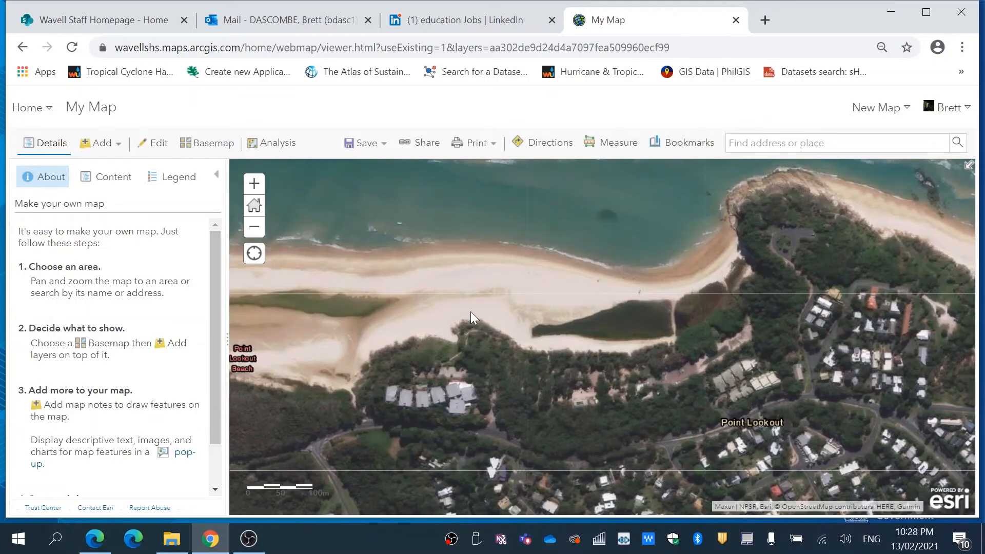
# - Rename the "2021 Field Trip NSI - Amenities" layer in the map's contents to "Amenities"
pyautogui.click(115, 178)
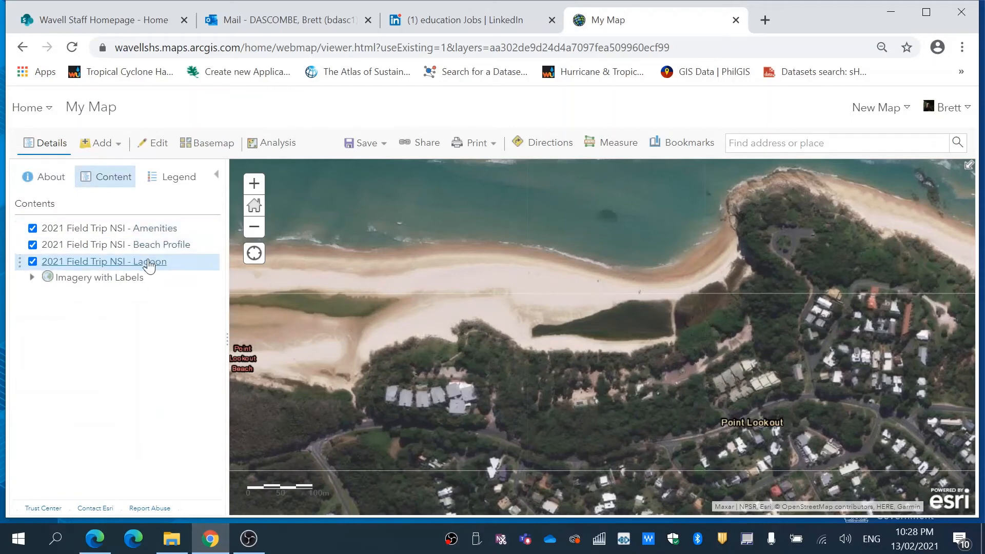
pyautogui.moveTo(108, 234)
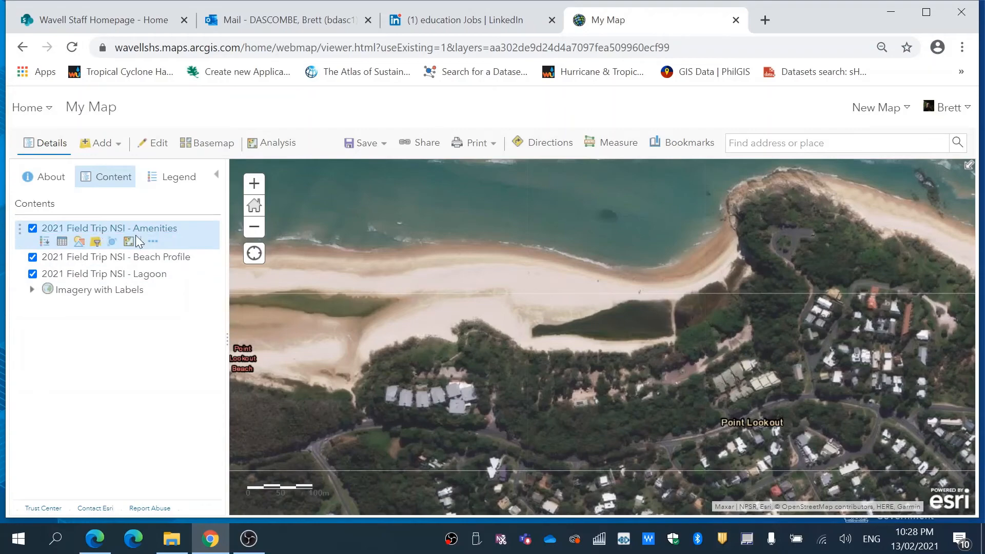
pyautogui.click(152, 241)
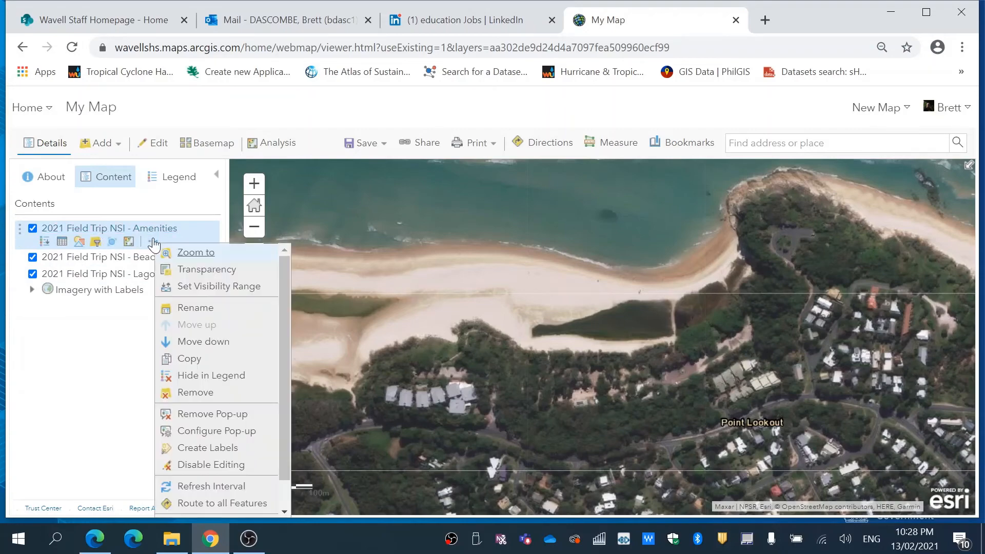
pyautogui.click(195, 308)
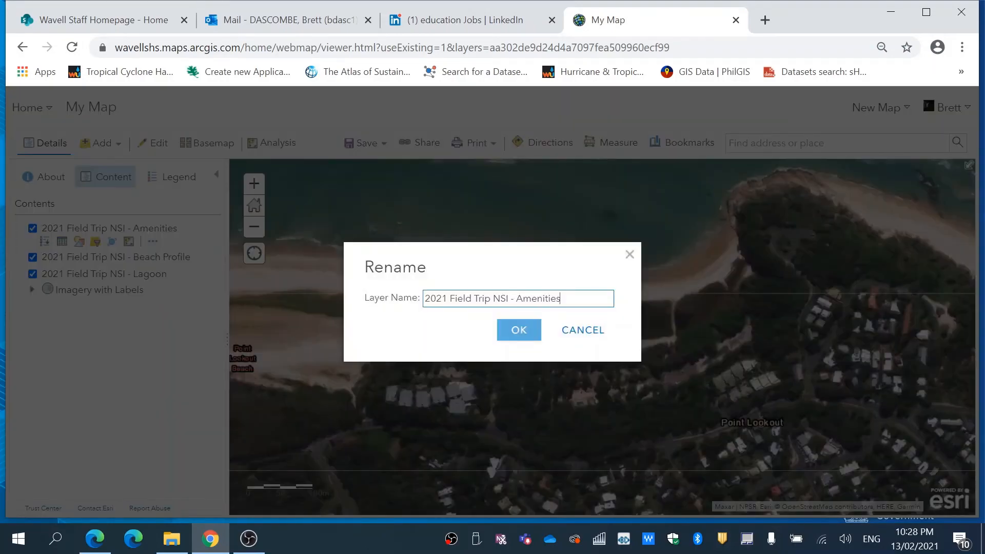
pyautogui.moveTo(515, 298); pyautogui.dragTo(420, 310)
pyautogui.press('BackSpace')
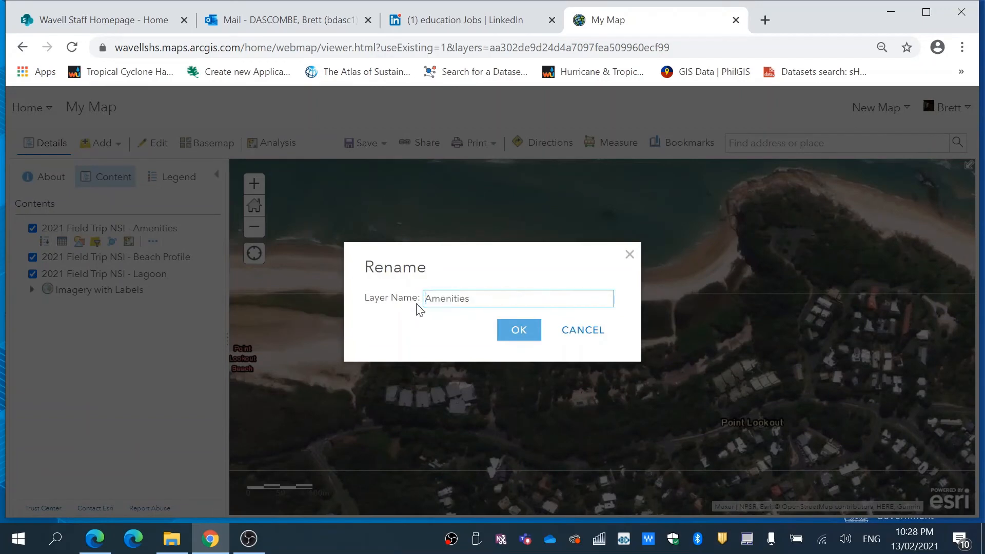
pyautogui.click(516, 333)
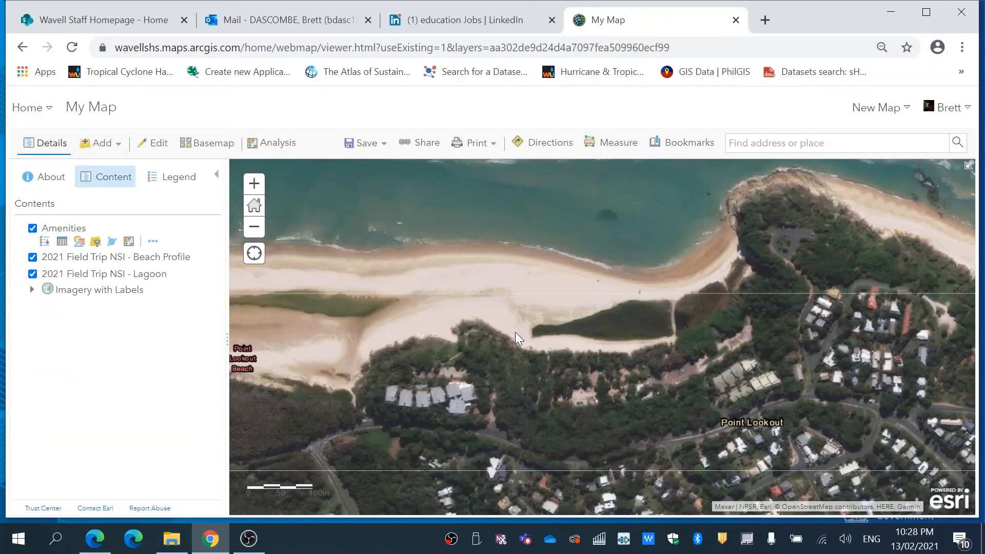
# - Style the Amenities layer by the Type of Amenity attribute using Types (Unique symbols)
pyautogui.click(81, 245)
pyautogui.click(184, 250)
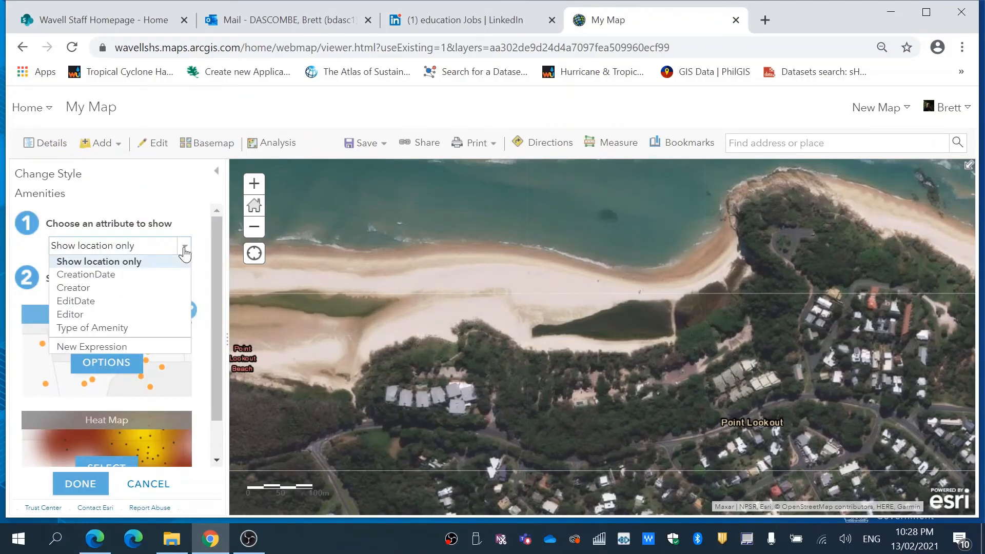
pyautogui.click(150, 328)
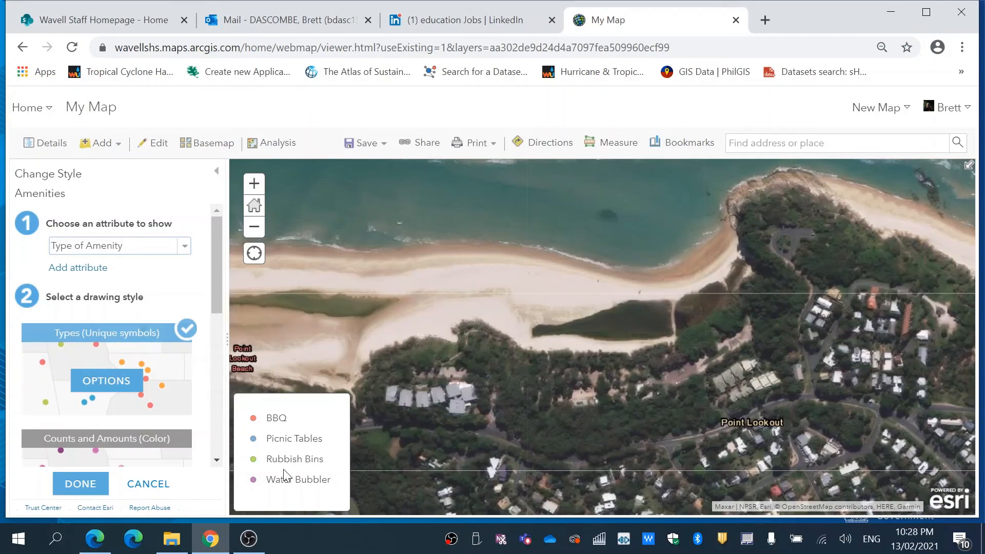
pyautogui.click(82, 484)
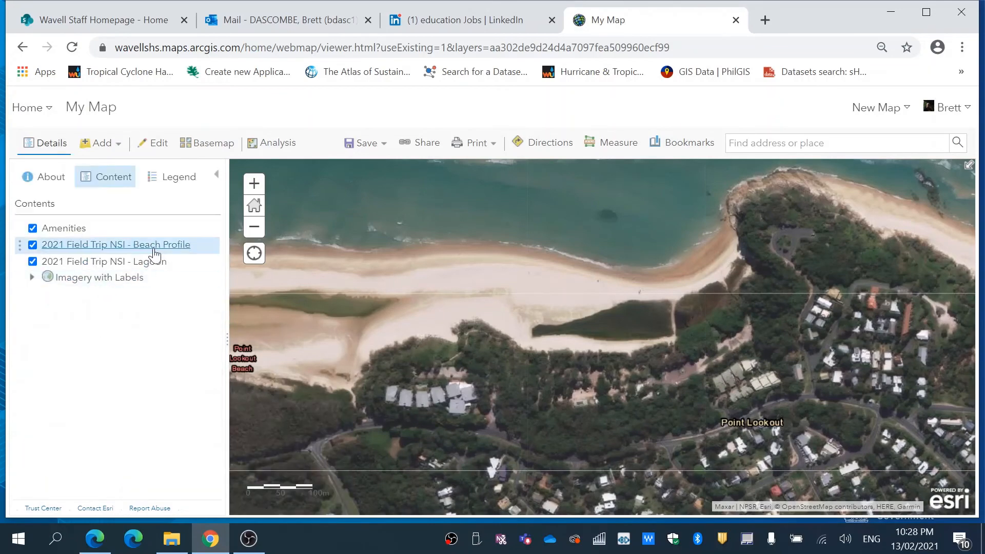
# - Change the Beach Profile layer's line symbol to the orange colour #E69800 and apply the style
pyautogui.click(136, 259)
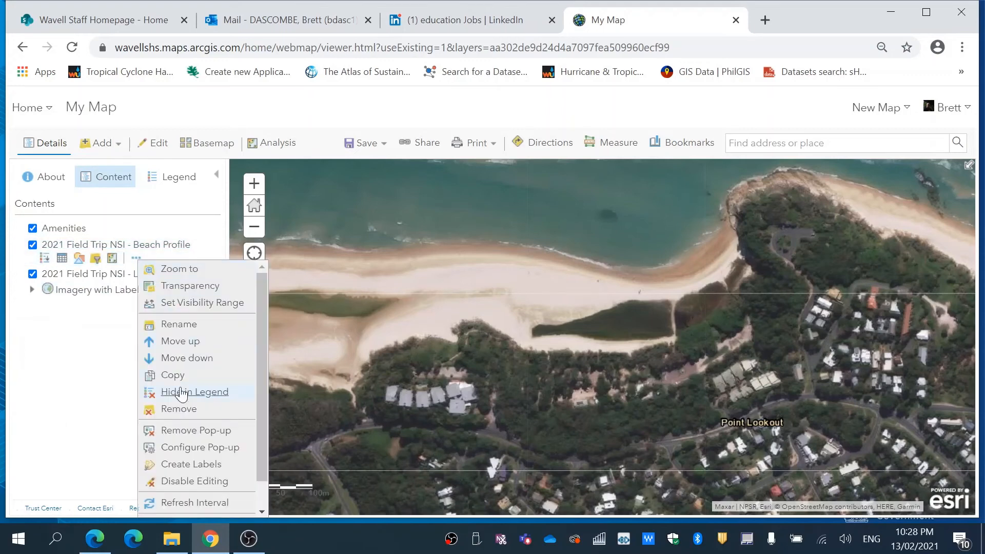
pyautogui.click(79, 258)
pyautogui.click(107, 366)
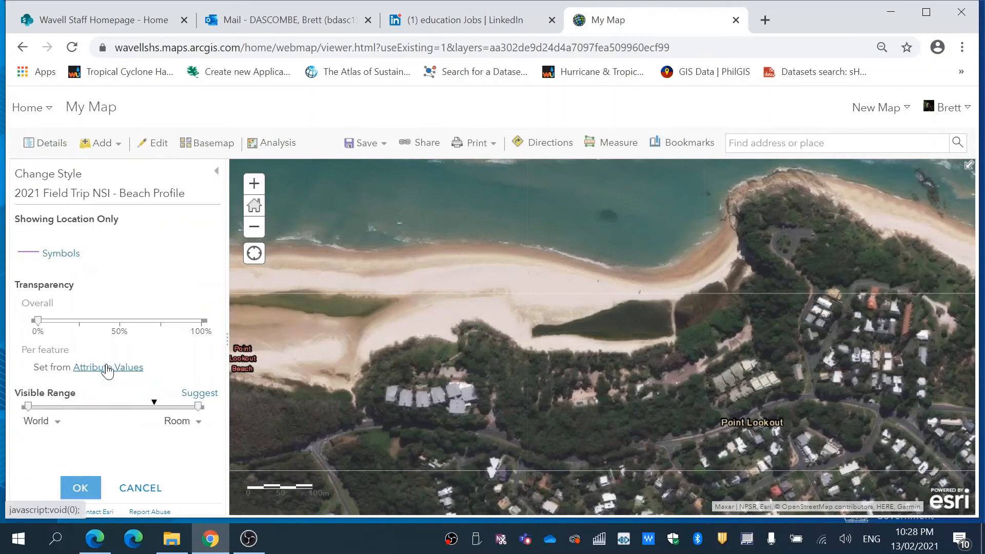
pyautogui.click(28, 254)
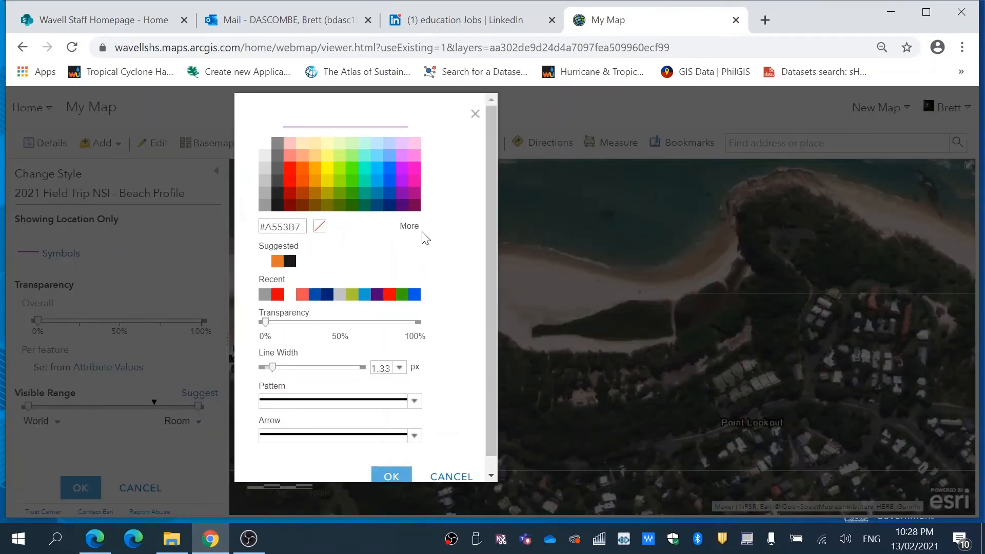
pyautogui.scroll(-1, 491, 237)
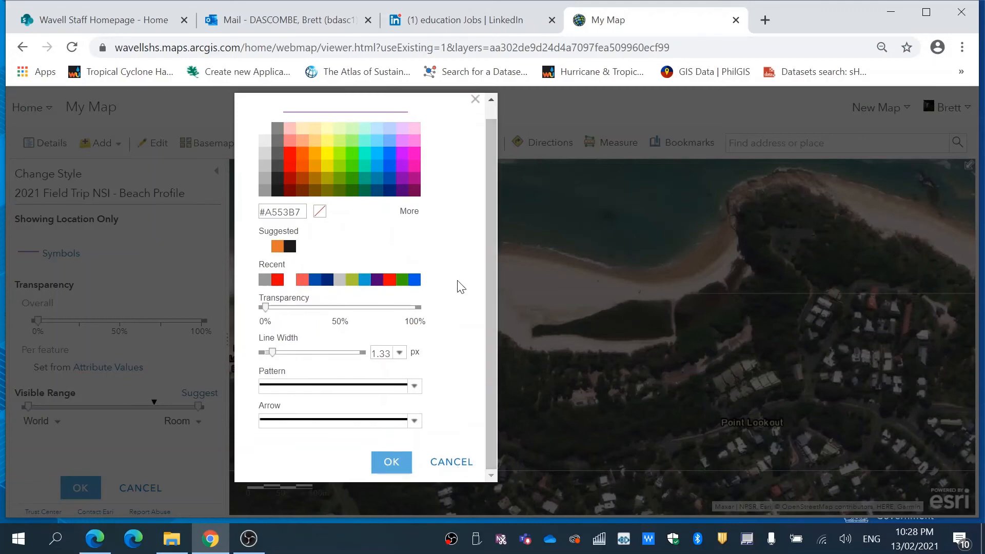
pyautogui.click(315, 169)
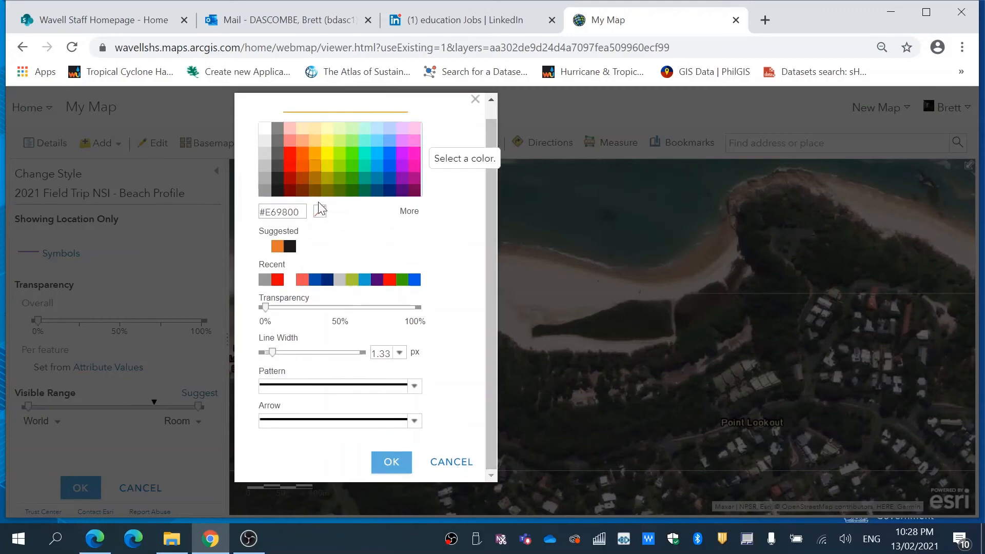
pyautogui.click(389, 462)
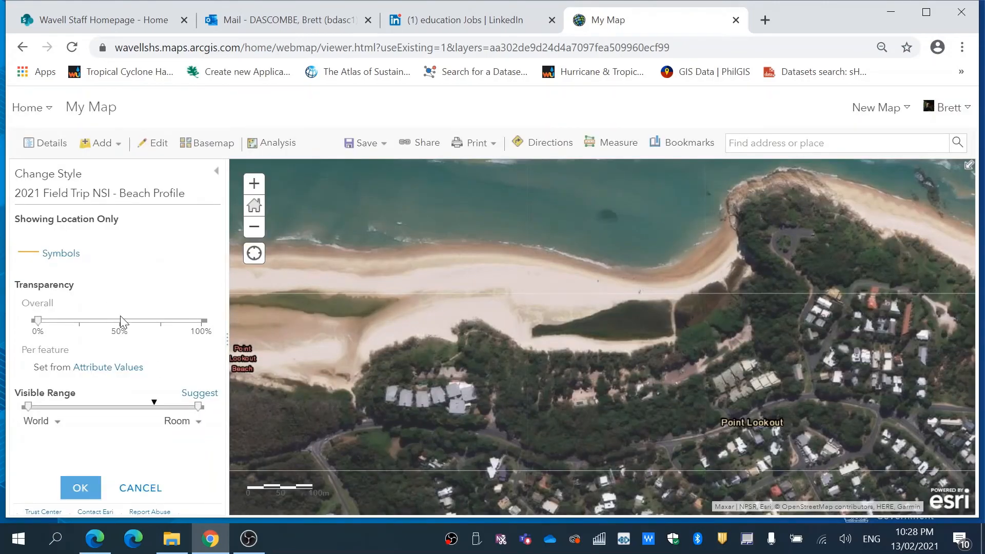
pyautogui.click(70, 493)
pyautogui.click(77, 484)
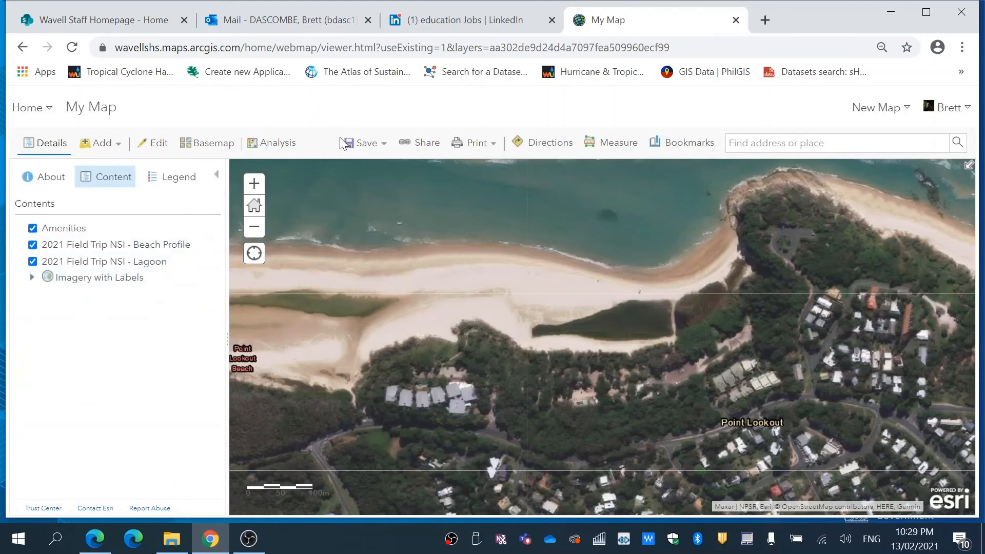
# - Save the map with the title "North Stradbroke Filed work collection" and the tag "Cylinder Beach 2021"
pyautogui.click(381, 148)
pyautogui.click(370, 187)
pyautogui.click(519, 270)
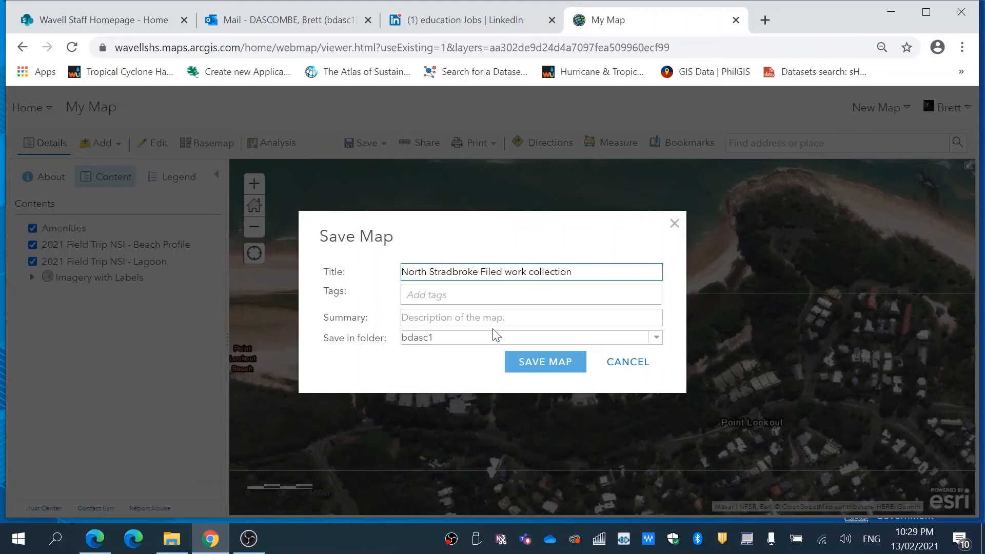
pyautogui.click(442, 301)
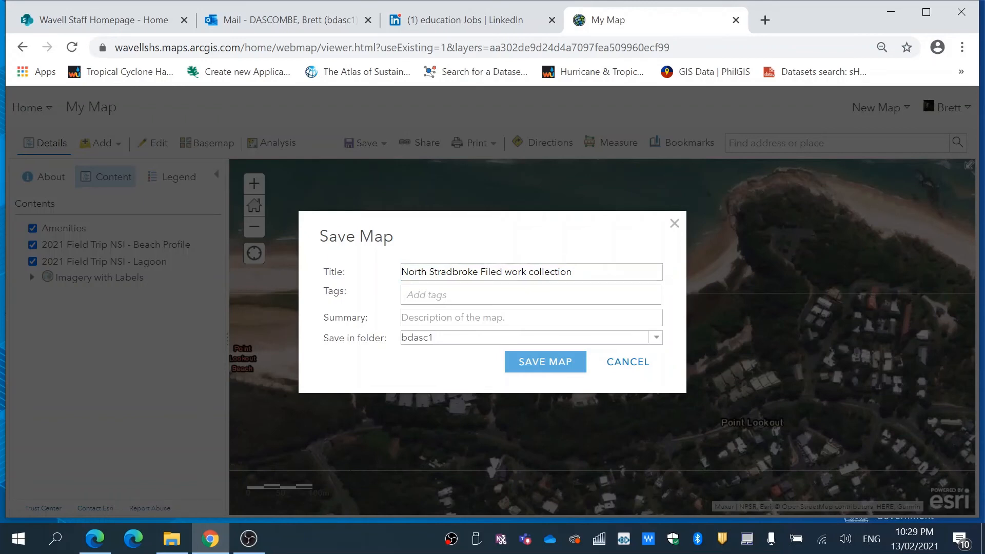
pyautogui.write('Cylin')
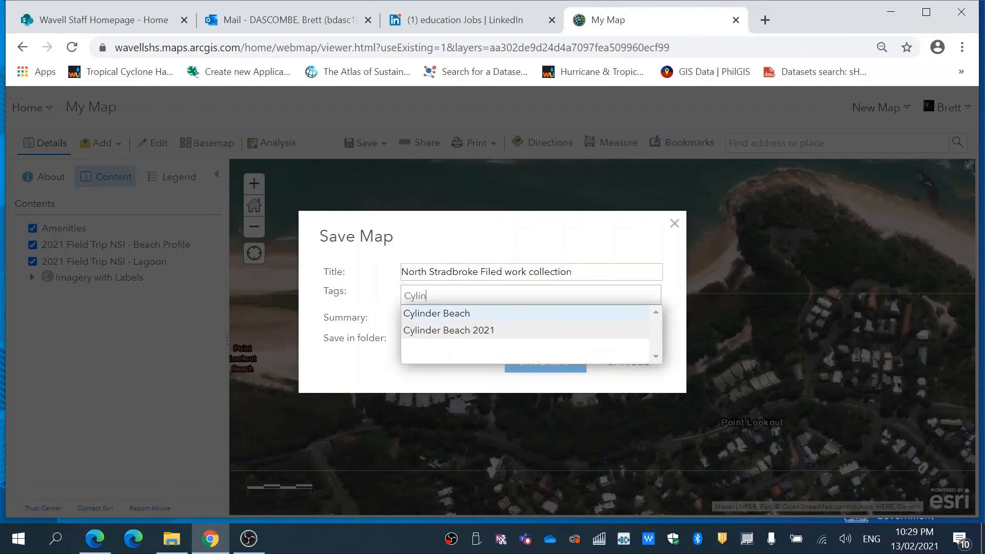
pyautogui.write('der Beach')
pyautogui.click(482, 331)
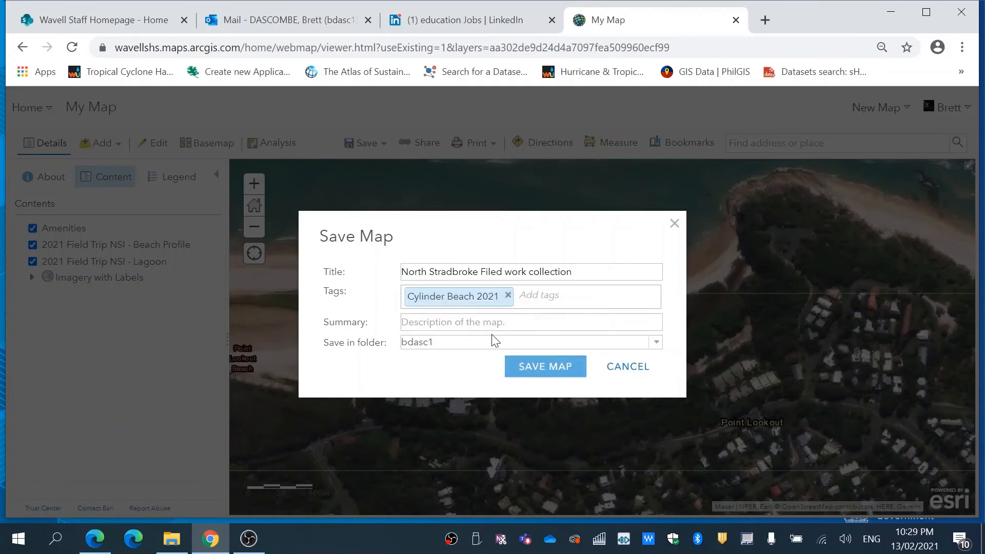
pyautogui.click(542, 369)
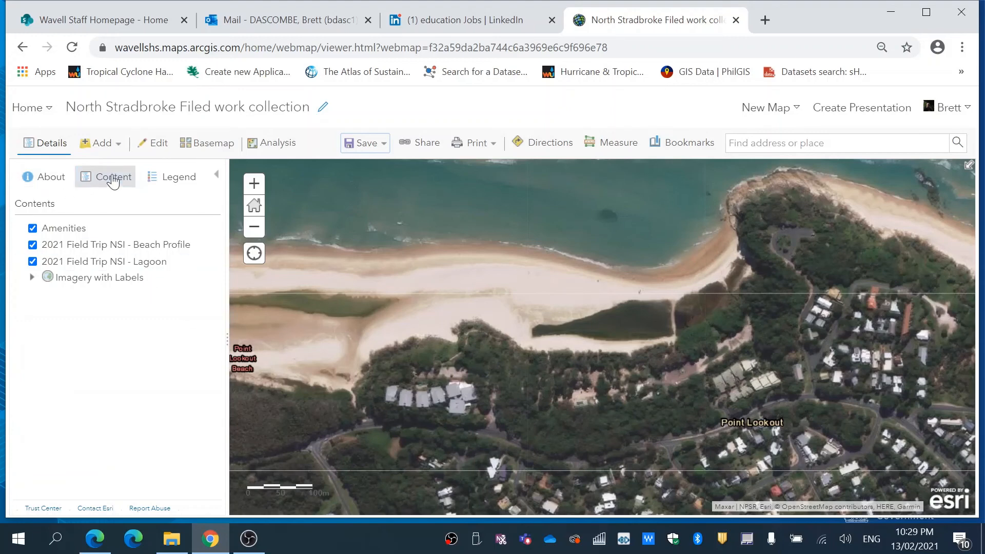
# - Share the "North Stradbroke Filed work collection" web map with the Organization and the Wavell State High group, updating the dependent 2021_Field_Trip_NSI layer's sharing
pyautogui.click(44, 116)
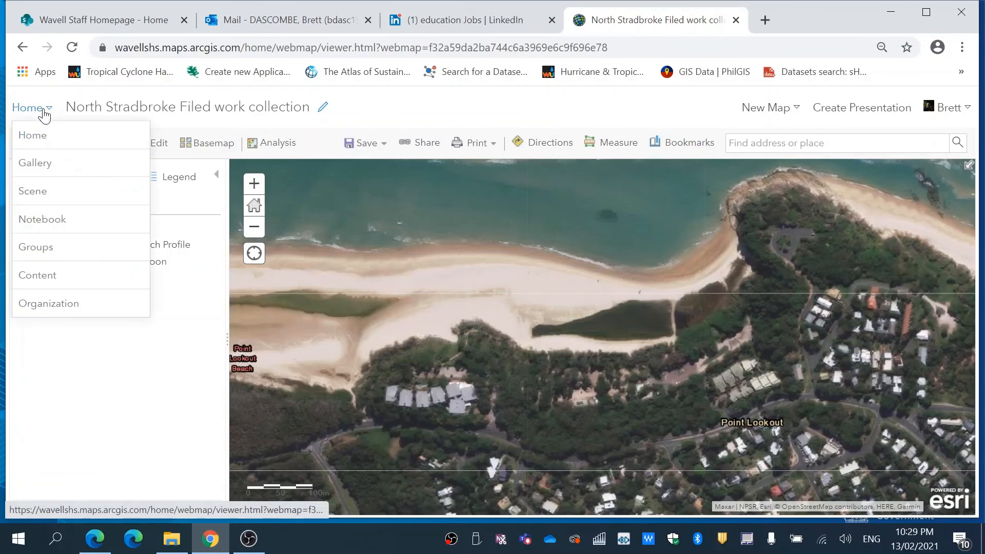
pyautogui.click(43, 277)
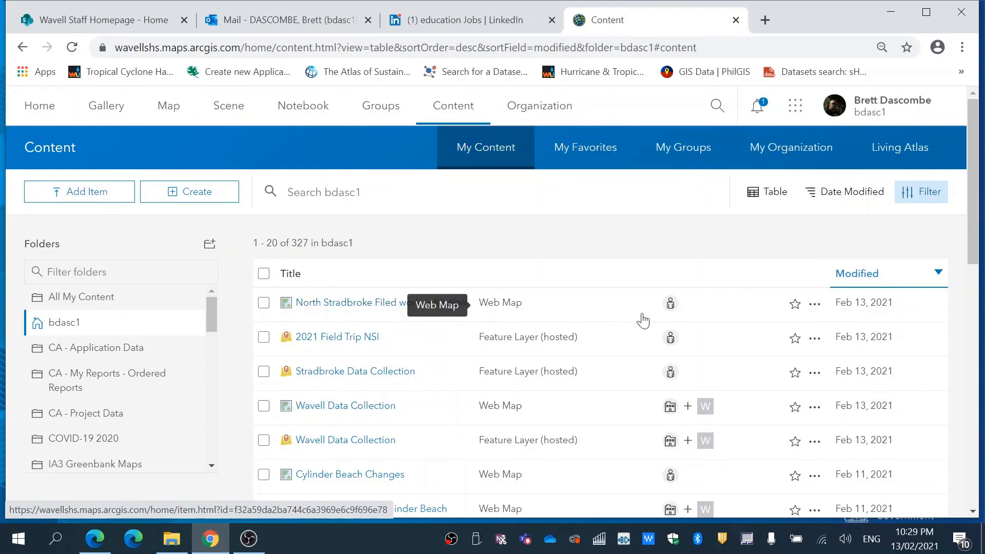
pyautogui.click(671, 305)
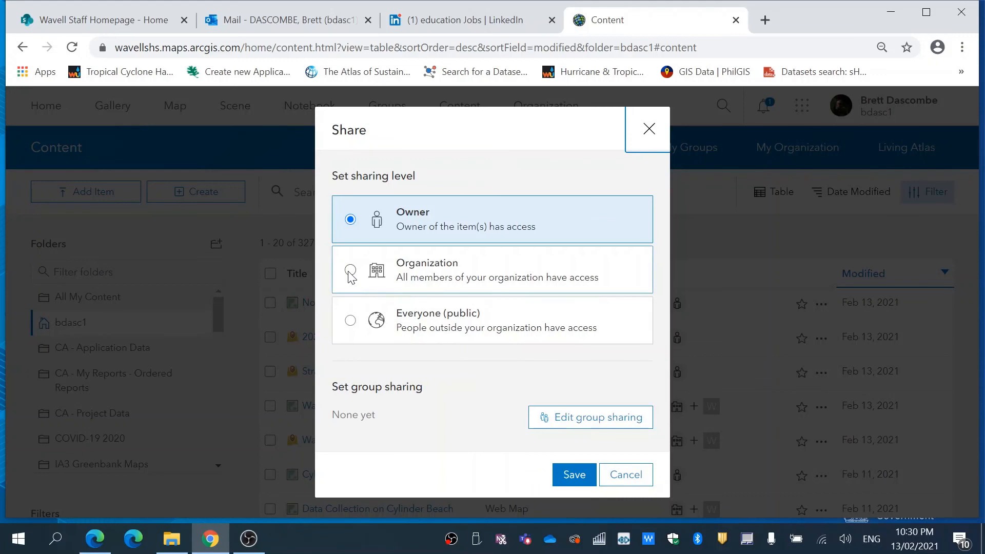
pyautogui.click(350, 274)
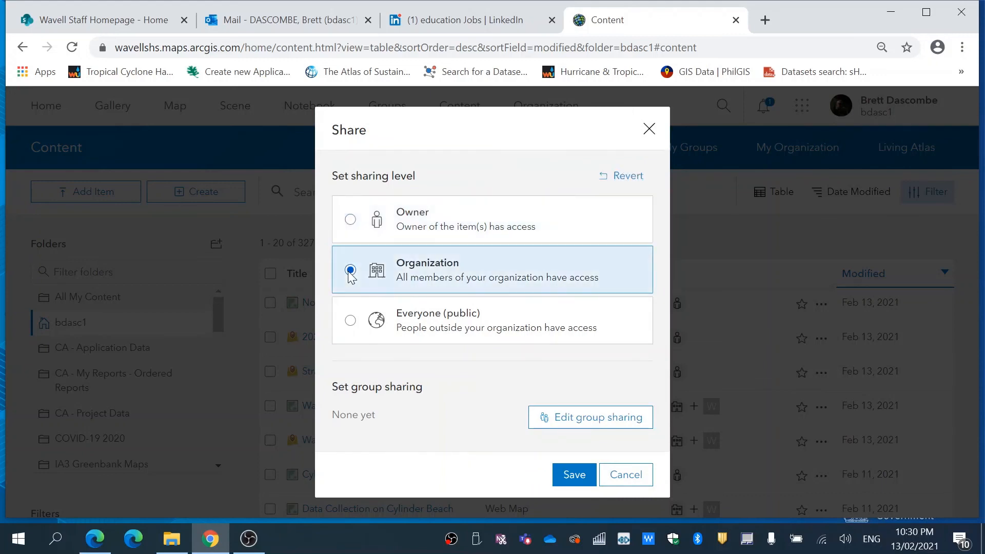
pyautogui.click(600, 426)
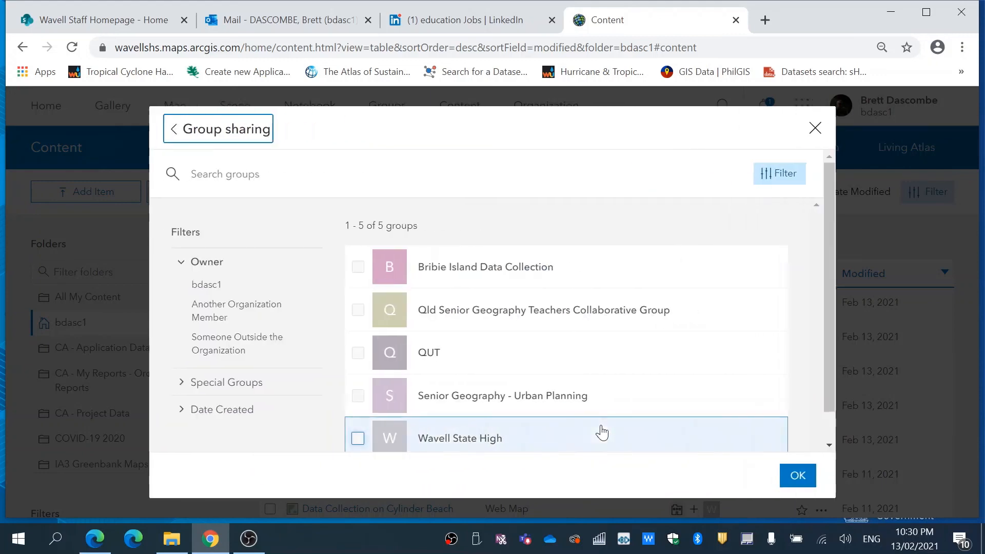
pyautogui.click(326, 437)
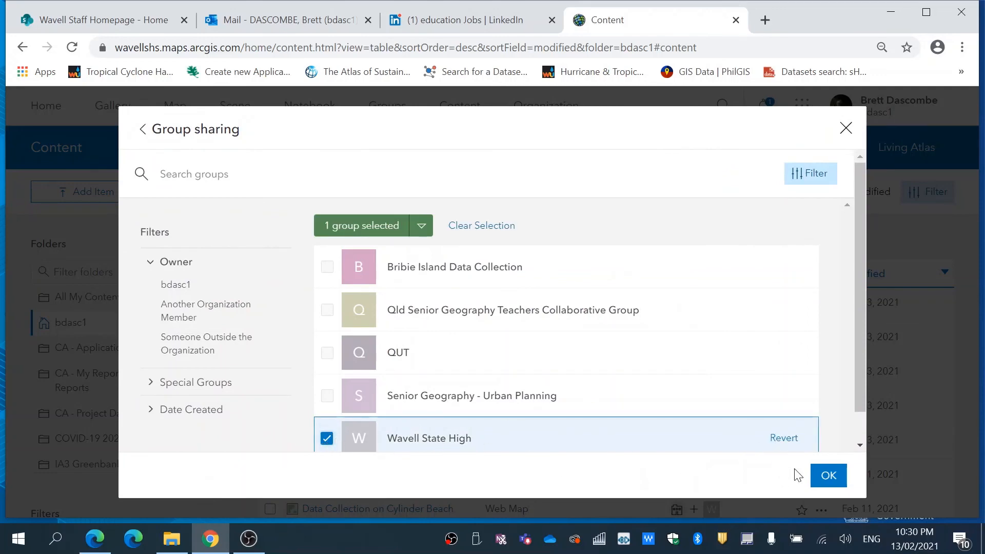
pyautogui.click(828, 477)
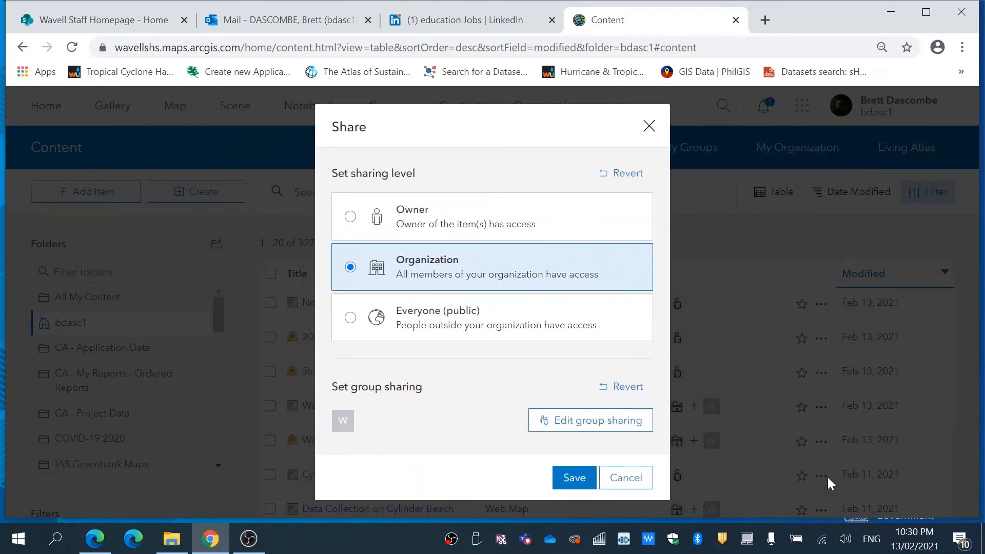
pyautogui.click(568, 478)
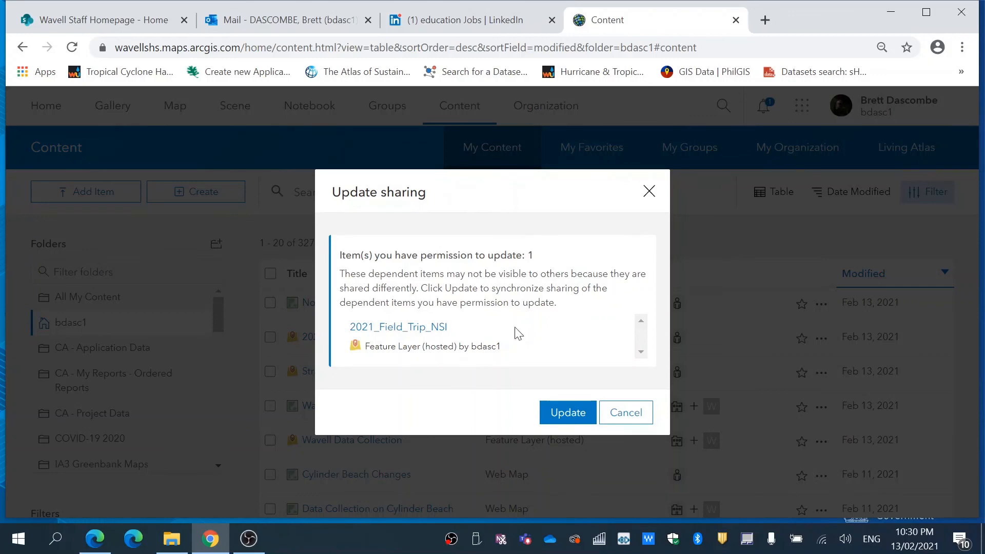
pyautogui.click(571, 413)
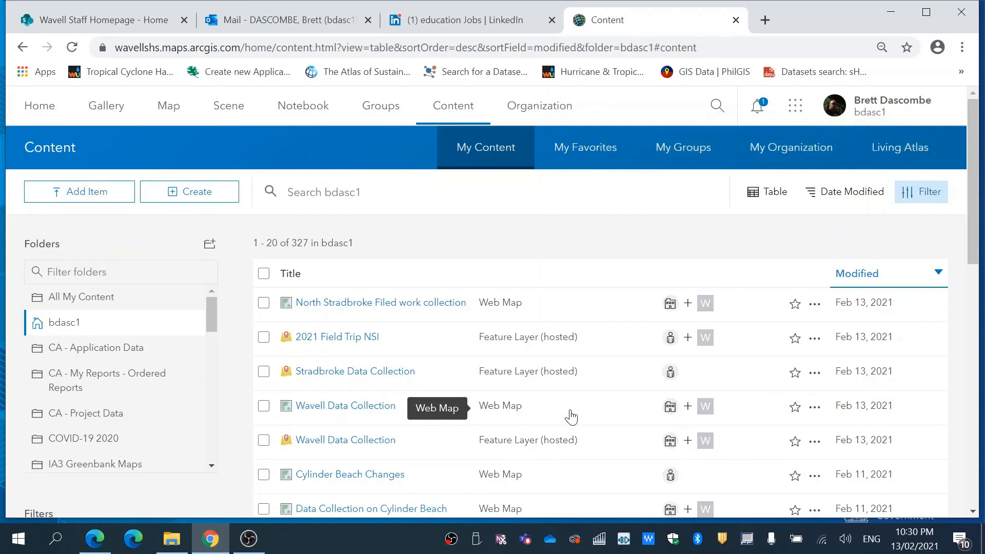
pyautogui.moveTo(211, 551)
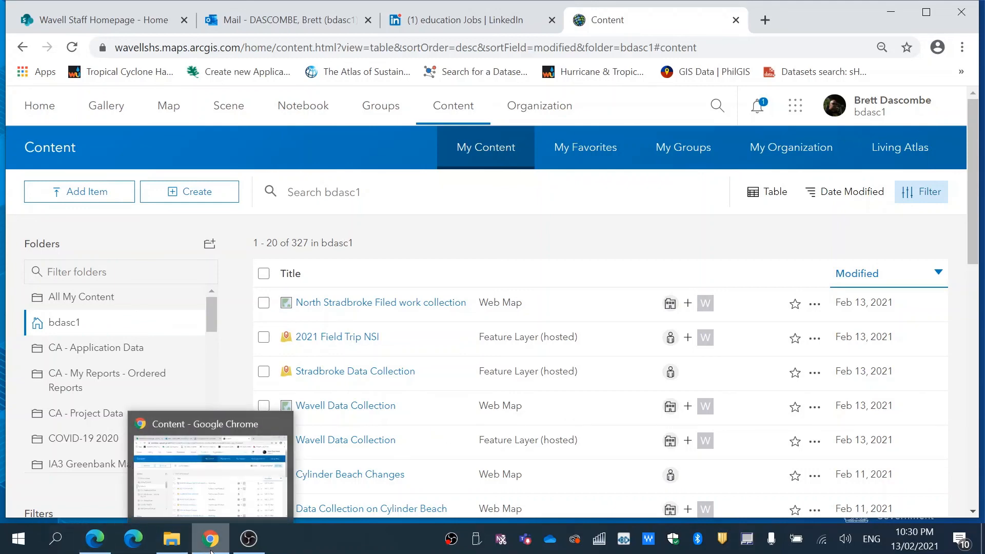